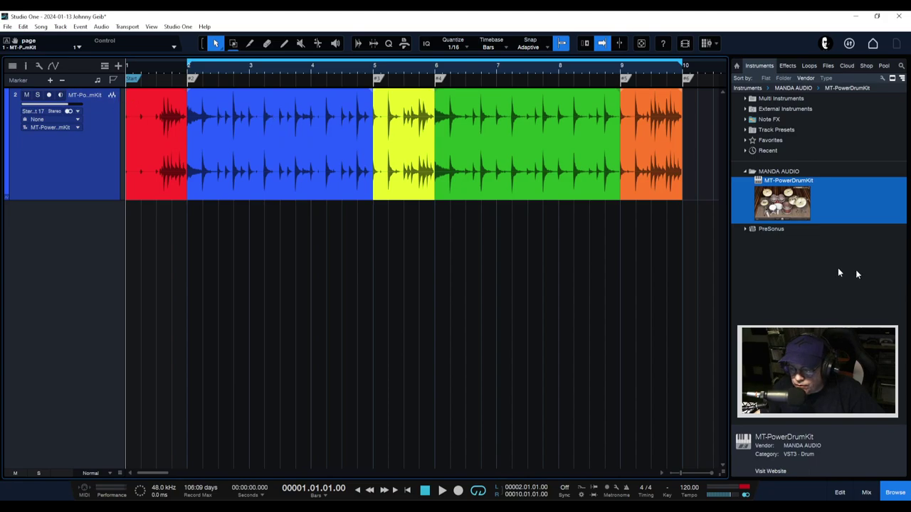
Load MT-PowerDrumKit as a new instrument track, audition its cymbals and snare, then close it
{"action": "left_click_drag", "start_coordinate": [777, 205], "coordinate": [314, 328]}
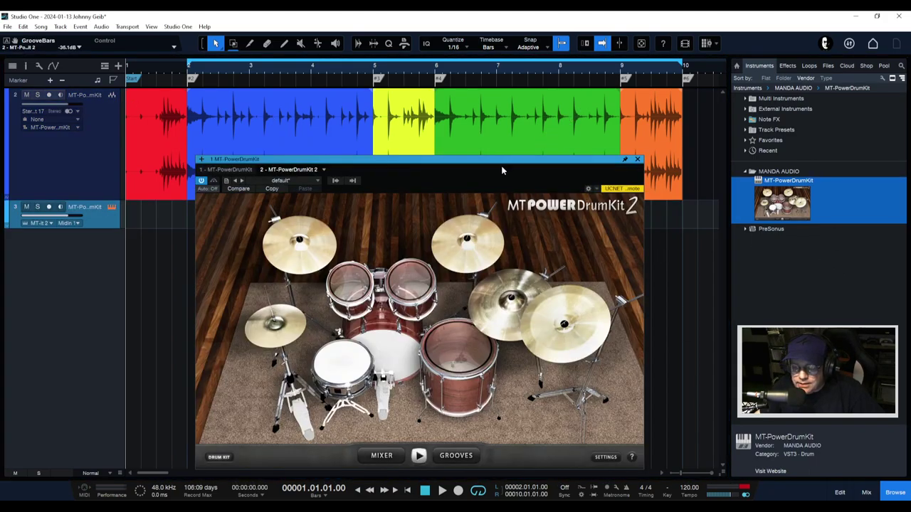
{"action": "mouse_move", "coordinate": [502, 162]}
{"action": "left_mouse_down"}
{"action": "mouse_move", "coordinate": [505, 144]}
{"action": "mouse_move", "coordinate": [504, 154]}
{"action": "left_mouse_up"}
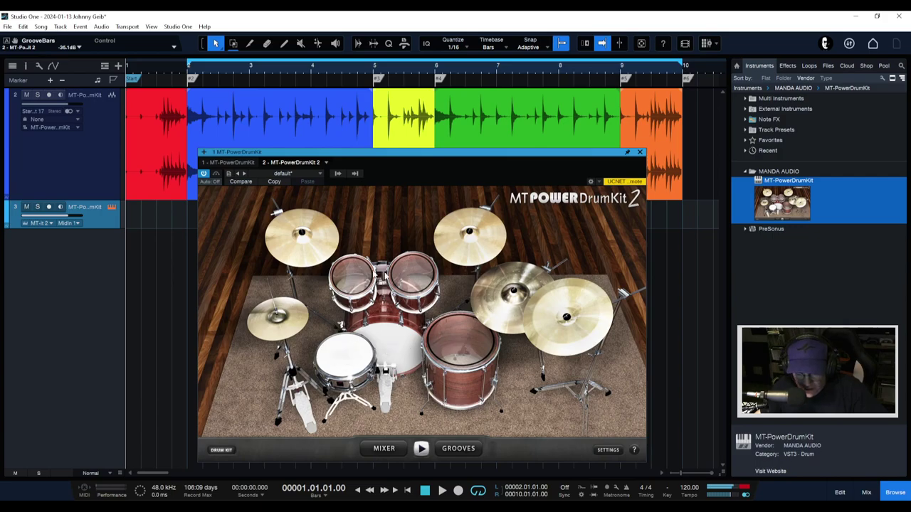
{"action": "left_click", "coordinate": [496, 324]}
{"action": "left_click", "coordinate": [466, 242]}
{"action": "left_click", "coordinate": [302, 238]}
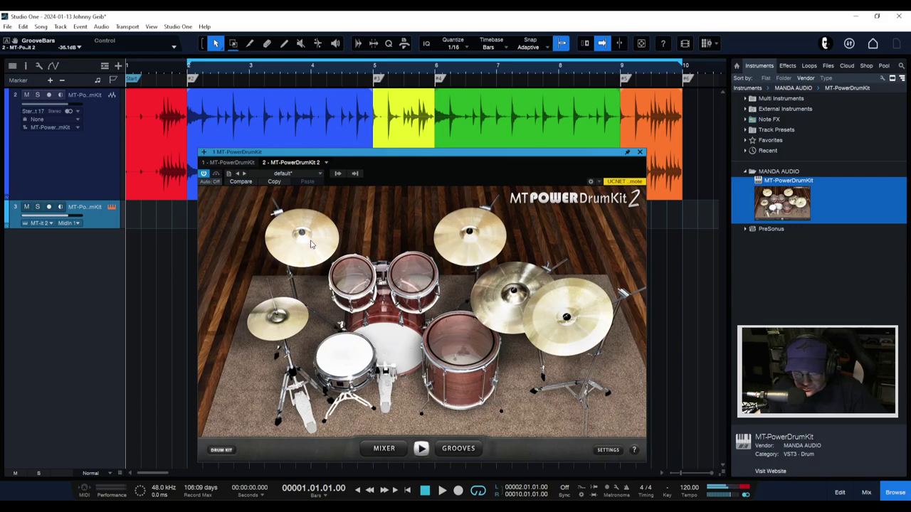
{"action": "left_click", "coordinate": [367, 351]}
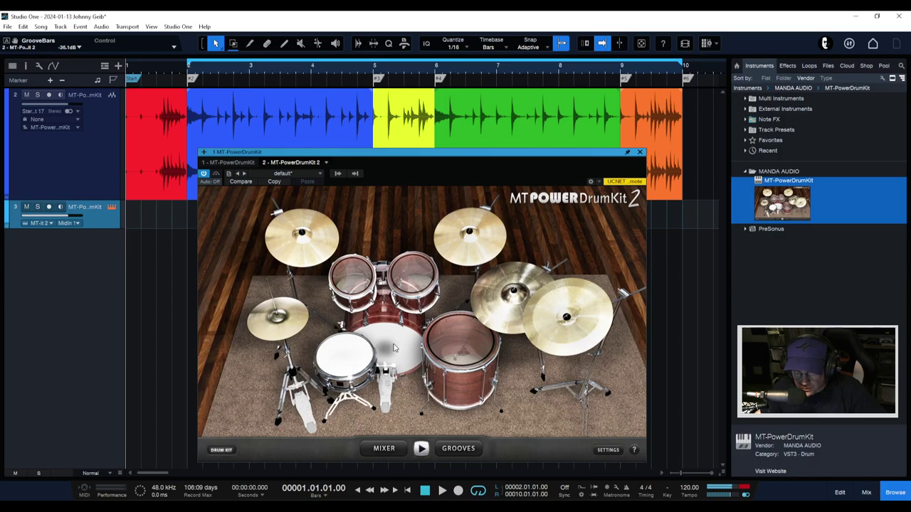
{"action": "left_click", "coordinate": [640, 153]}
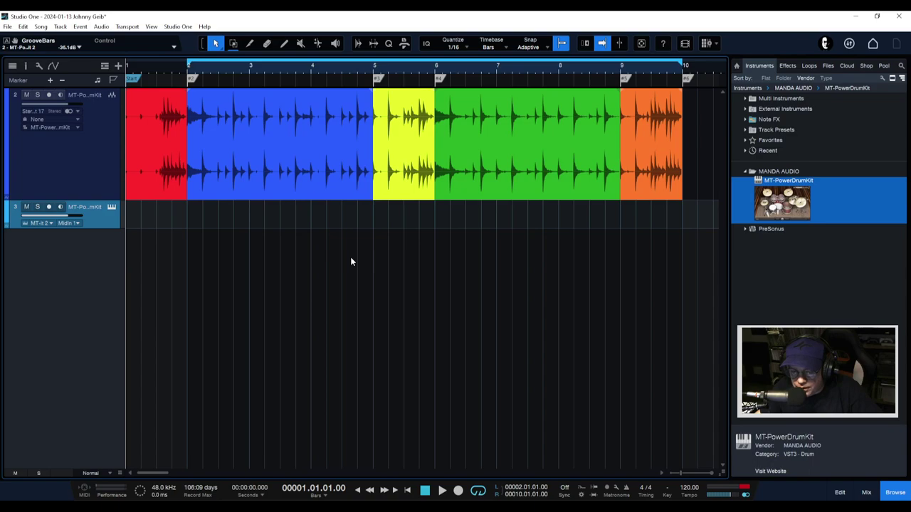
Play the five-section drum loop, then select the blue, green and yellow events in turn
{"action": "key", "text": "space"}
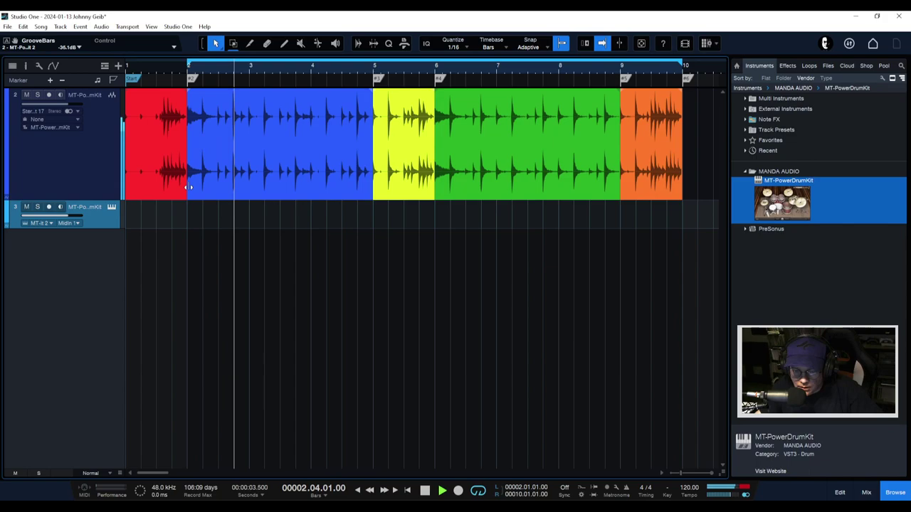
{"action": "key", "text": "space"}
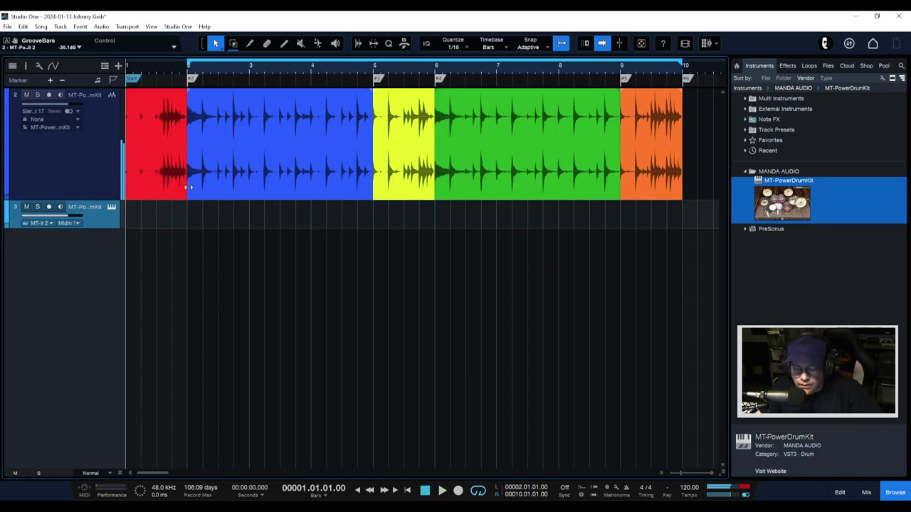
{"action": "left_click", "coordinate": [273, 137]}
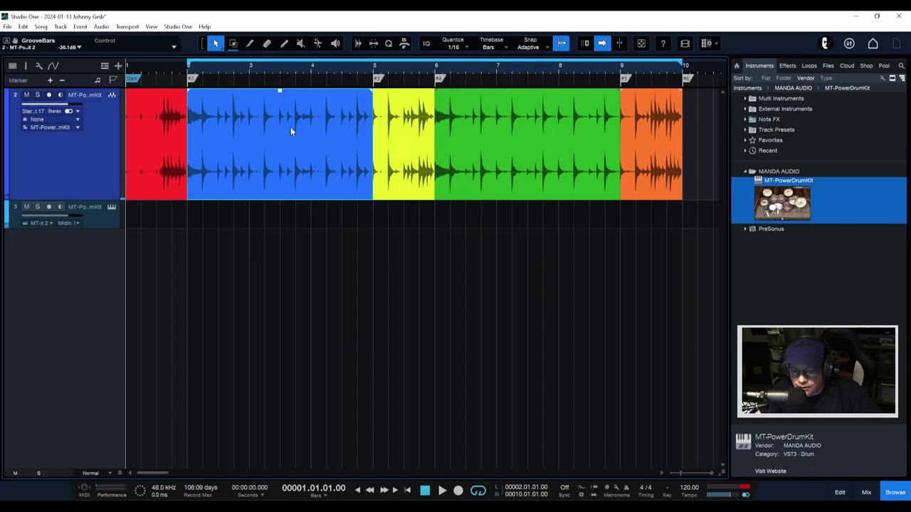
{"action": "left_click", "coordinate": [488, 135]}
{"action": "left_click", "coordinate": [264, 134]}
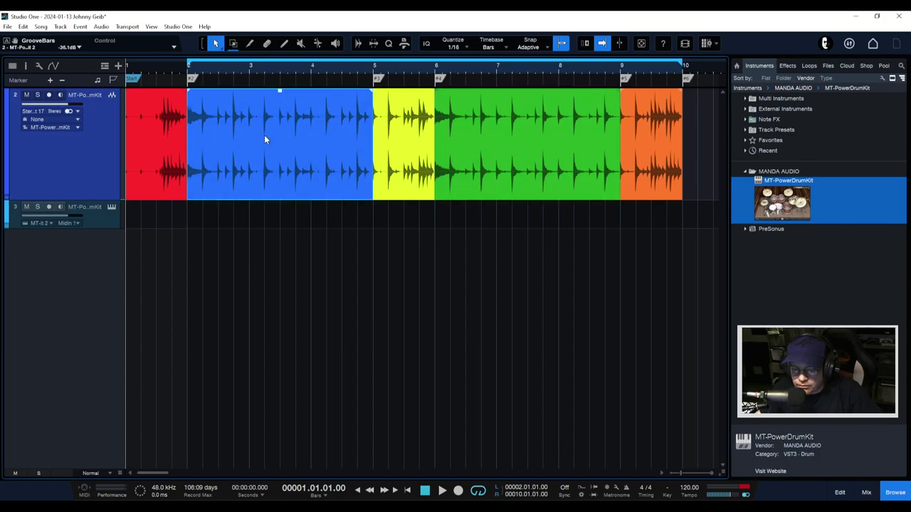
{"action": "left_click", "coordinate": [541, 128]}
{"action": "left_click", "coordinate": [217, 143]}
{"action": "left_click", "coordinate": [413, 142]}
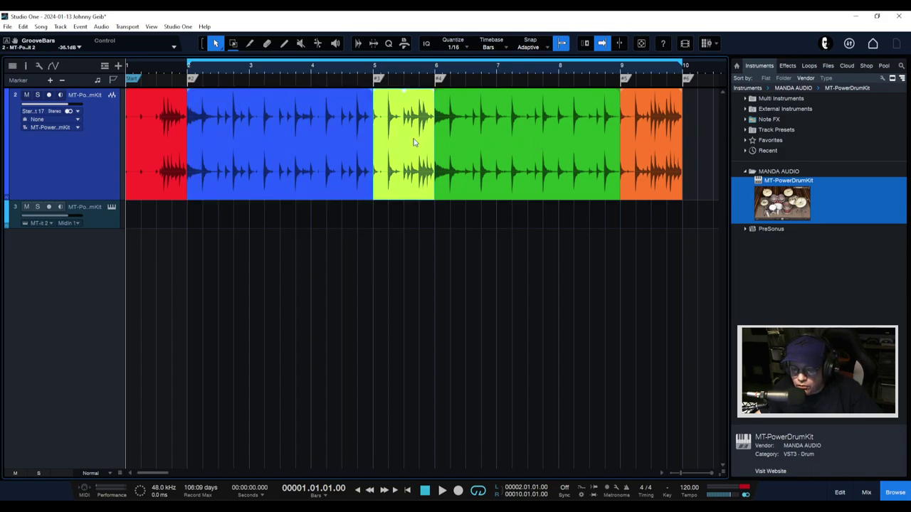
{"action": "left_click", "coordinate": [528, 141]}
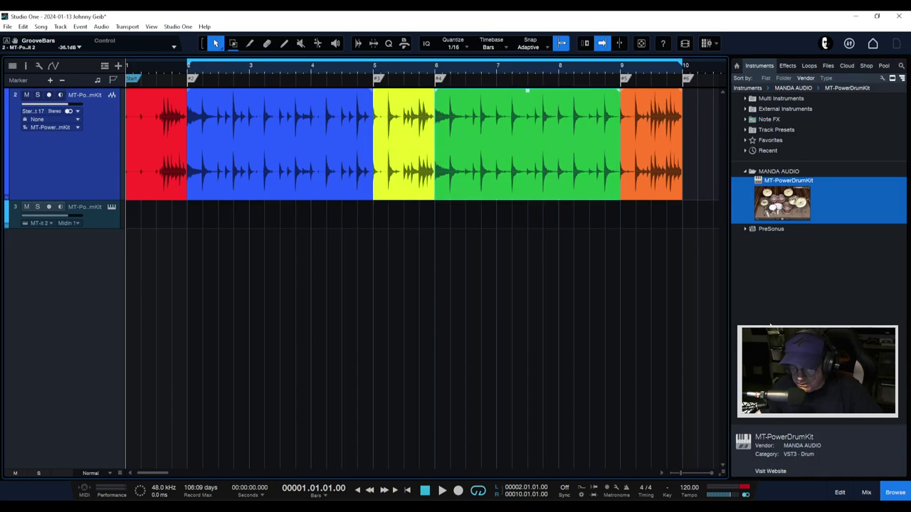
Show the mix console and play the song to check levels, clearing the main output's clip indicator
{"action": "left_click", "coordinate": [866, 492]}
{"action": "key", "text": "space"}
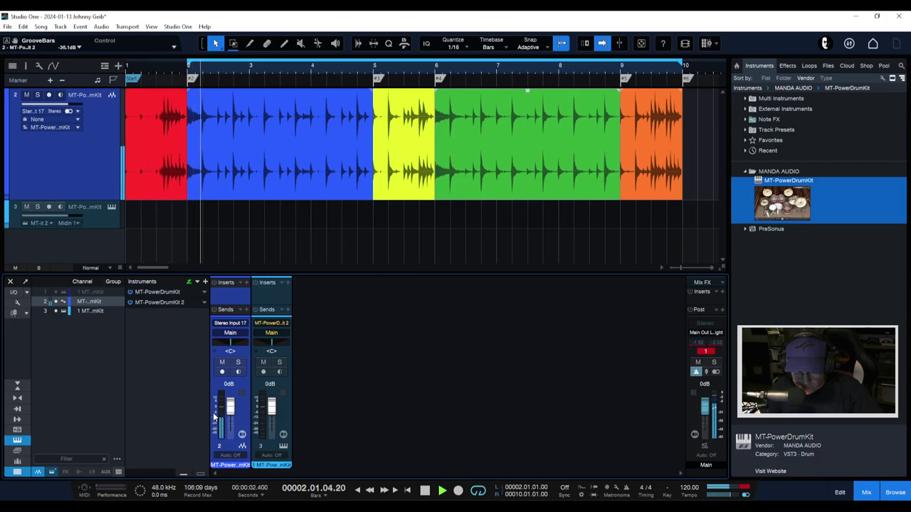
{"action": "left_click", "coordinate": [705, 350]}
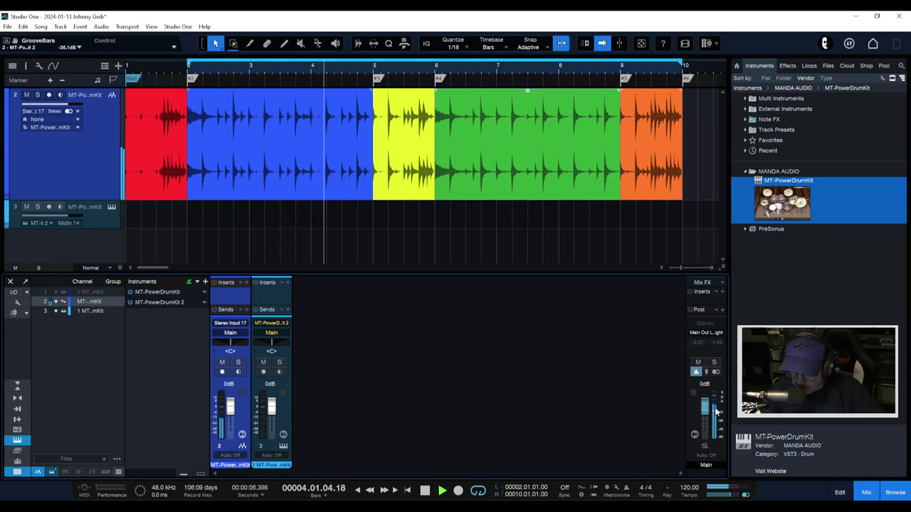
{"action": "mouse_move", "coordinate": [717, 411]}
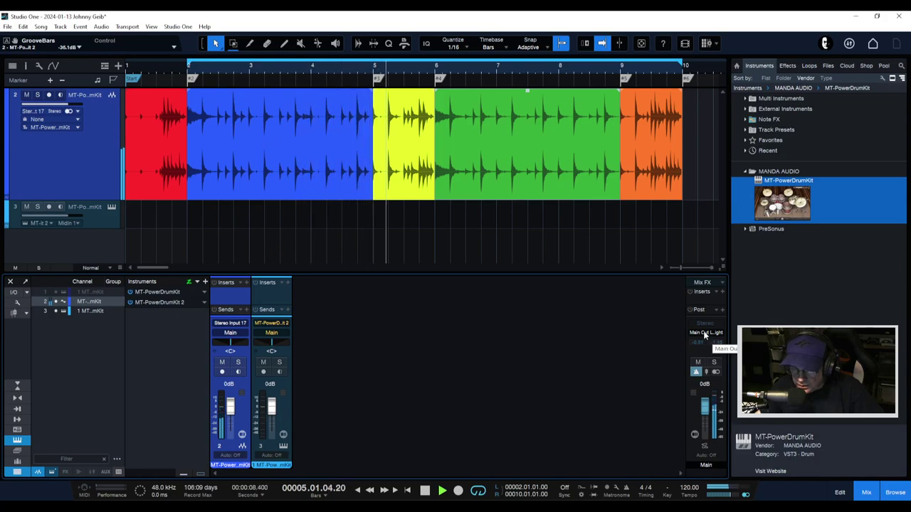
{"action": "key", "text": "space"}
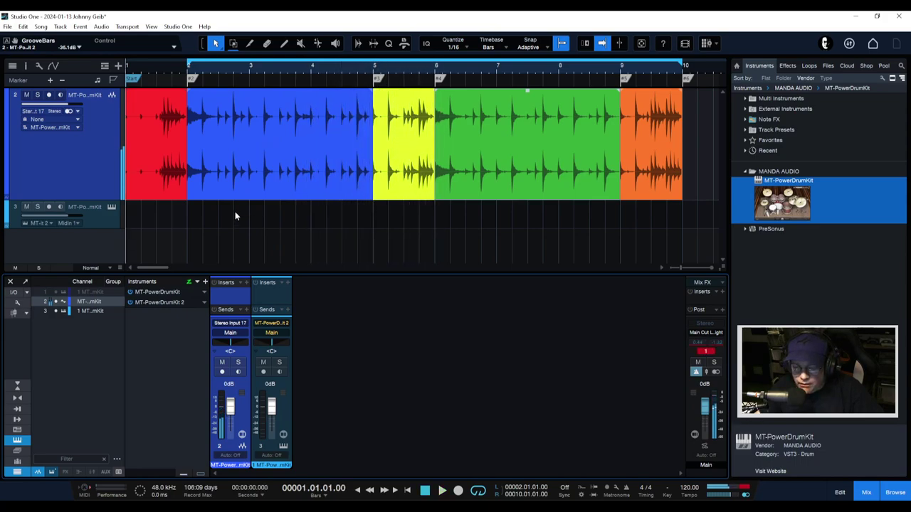
Show the gain envelope on the blue verse event and lower its gain by 2.8 dB
{"action": "right_click", "coordinate": [271, 142]}
{"action": "left_click", "coordinate": [246, 145]}
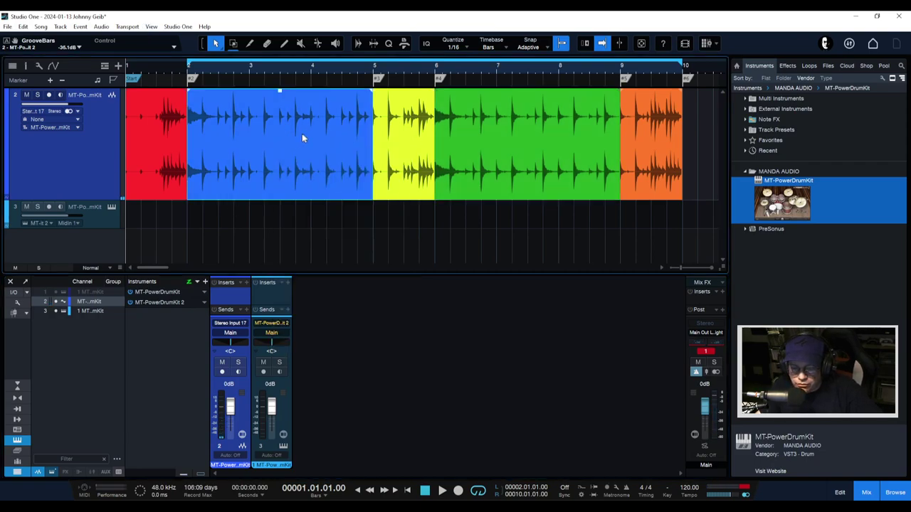
{"action": "right_click", "coordinate": [287, 141]}
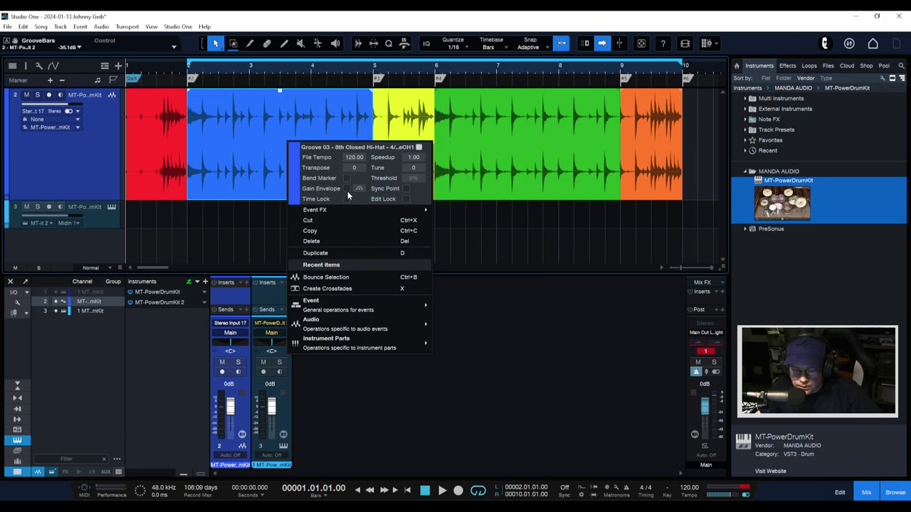
{"action": "left_click", "coordinate": [270, 159]}
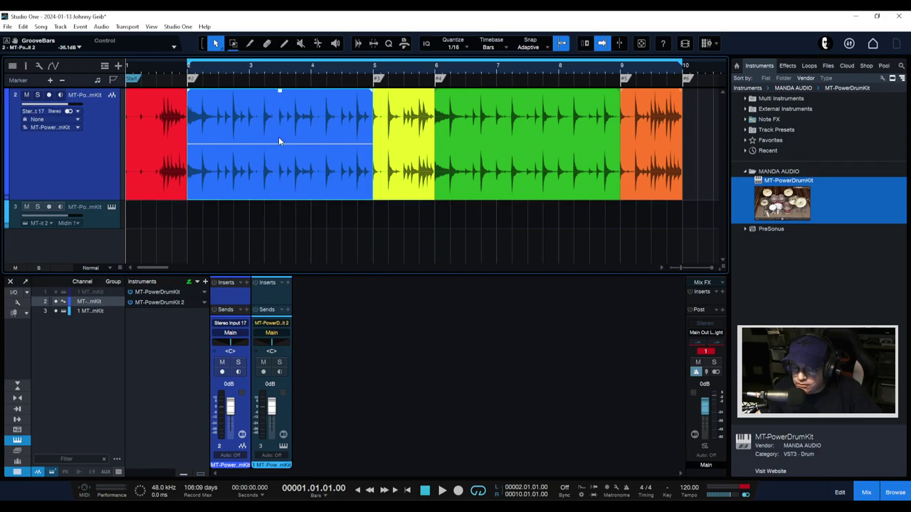
{"action": "left_click_drag", "start_coordinate": [280, 91], "coordinate": [281, 100]}
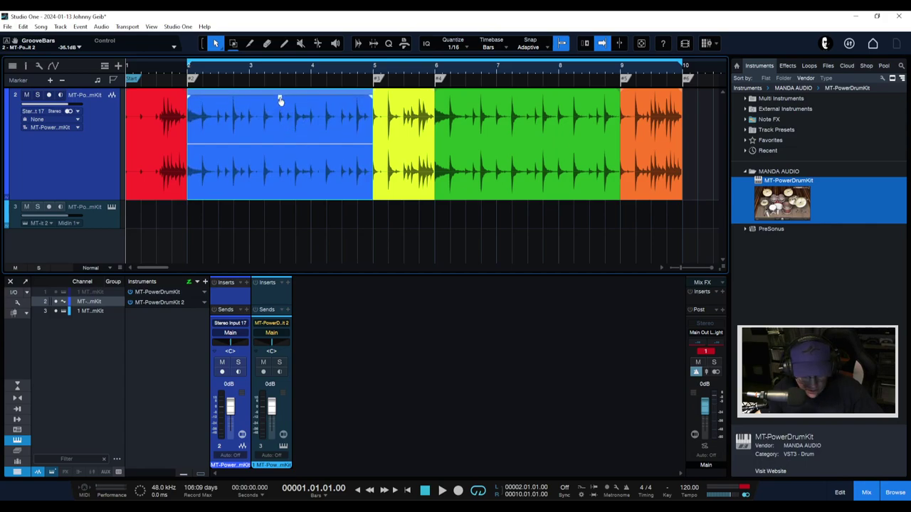
Add three envelope points, raise the middle one into a peak, then undo the peak
{"action": "left_click", "coordinate": [219, 145]}
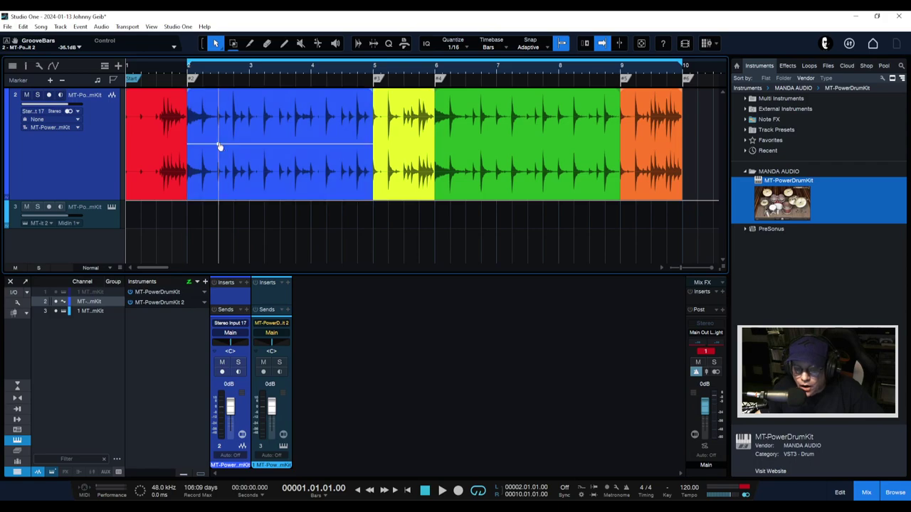
{"action": "left_click", "coordinate": [260, 144]}
{"action": "left_click", "coordinate": [311, 144]}
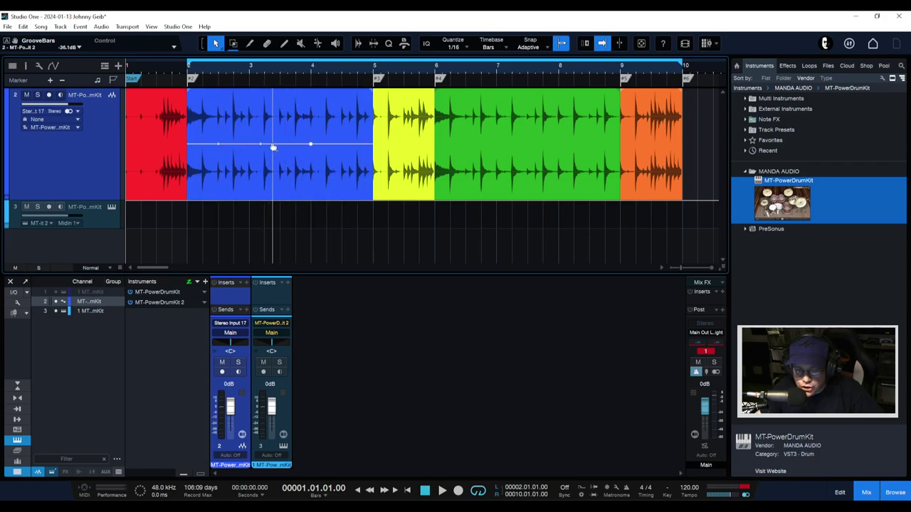
{"action": "left_click_drag", "start_coordinate": [261, 145], "coordinate": [245, 135]}
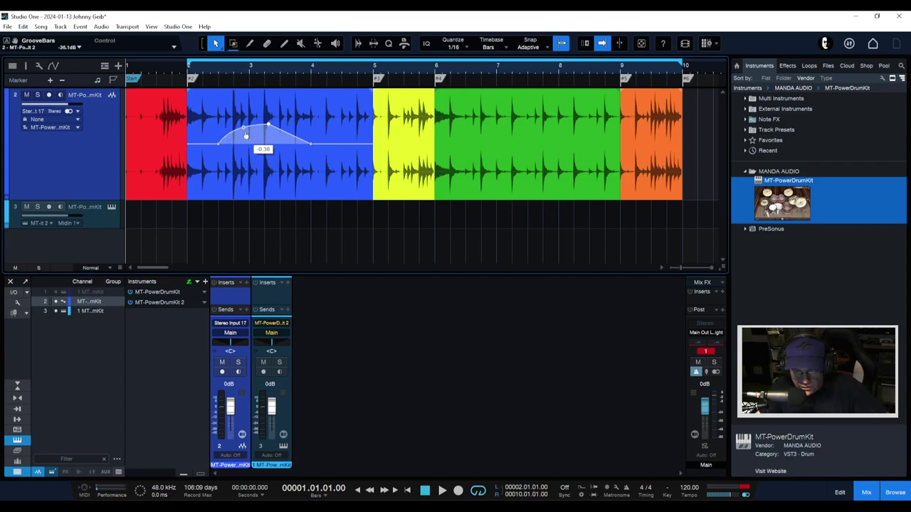
{"action": "key", "text": "ctrl+z"}
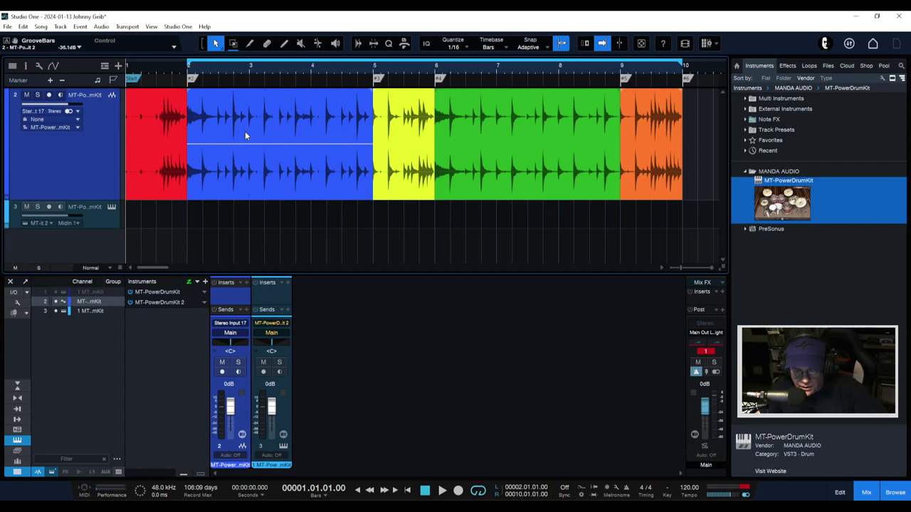
Pull the blue verse envelope to about -3.2 dB, with Snap off and its closing point at 4.4.1.37
{"action": "left_click", "coordinate": [187, 148]}
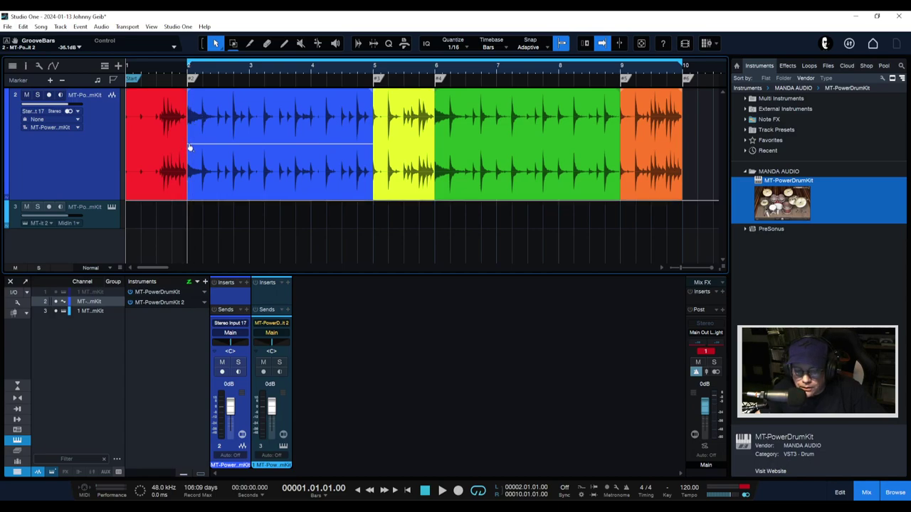
{"action": "mouse_move", "coordinate": [189, 148]}
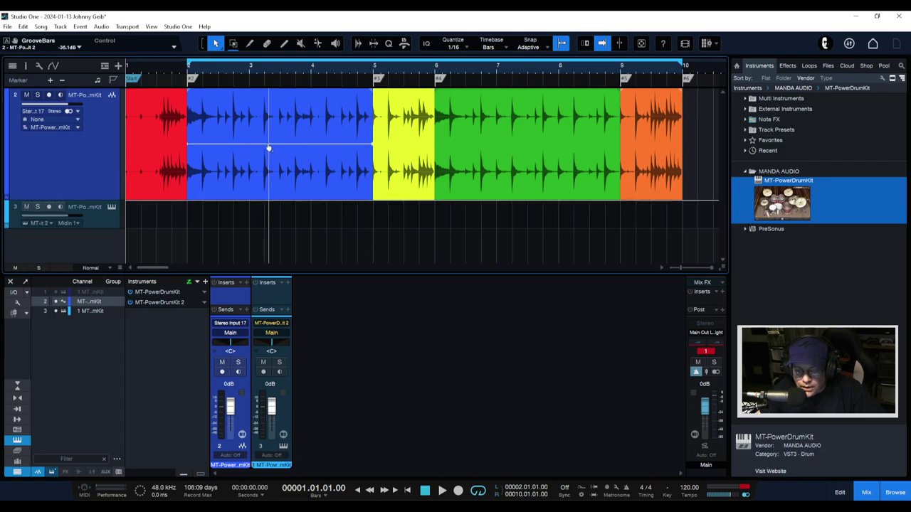
{"action": "left_click", "coordinate": [200, 146]}
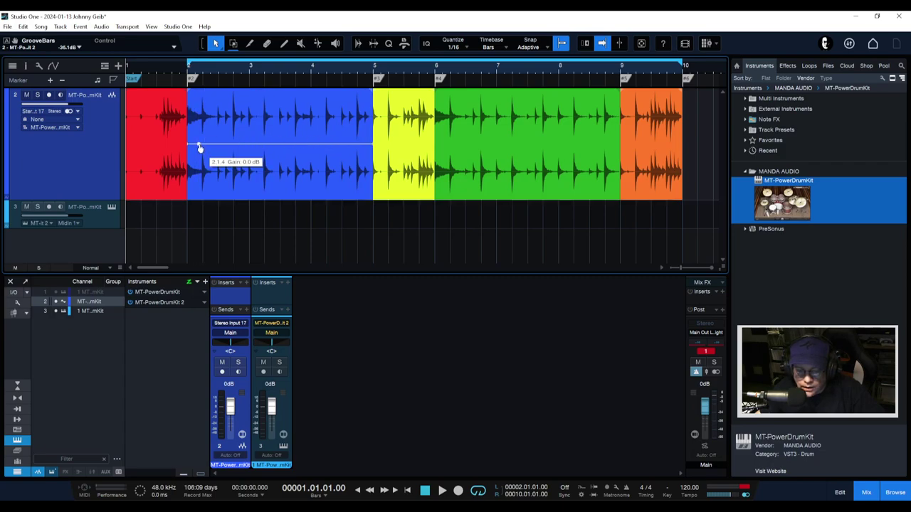
{"action": "left_click_drag", "start_coordinate": [200, 146], "coordinate": [202, 151]}
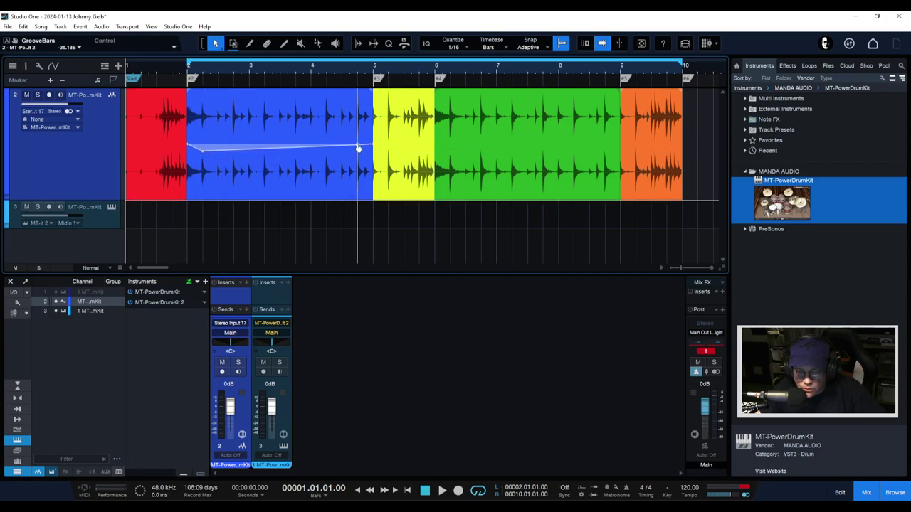
{"action": "left_click_drag", "start_coordinate": [358, 148], "coordinate": [366, 155]}
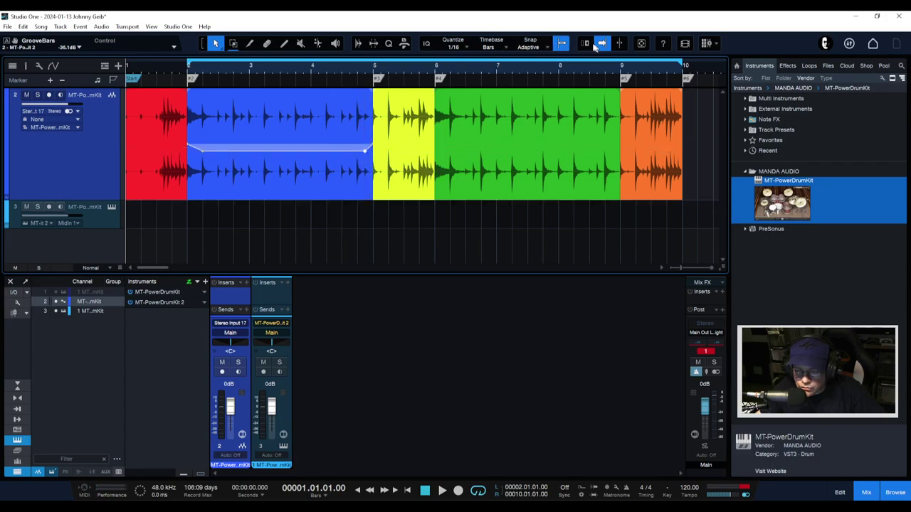
{"action": "left_click", "coordinate": [562, 44]}
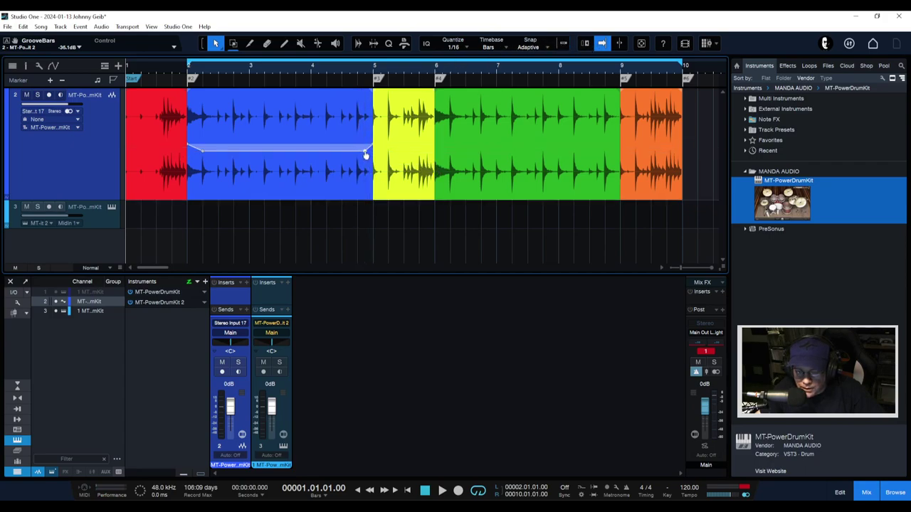
{"action": "left_click_drag", "start_coordinate": [365, 152], "coordinate": [362, 155]}
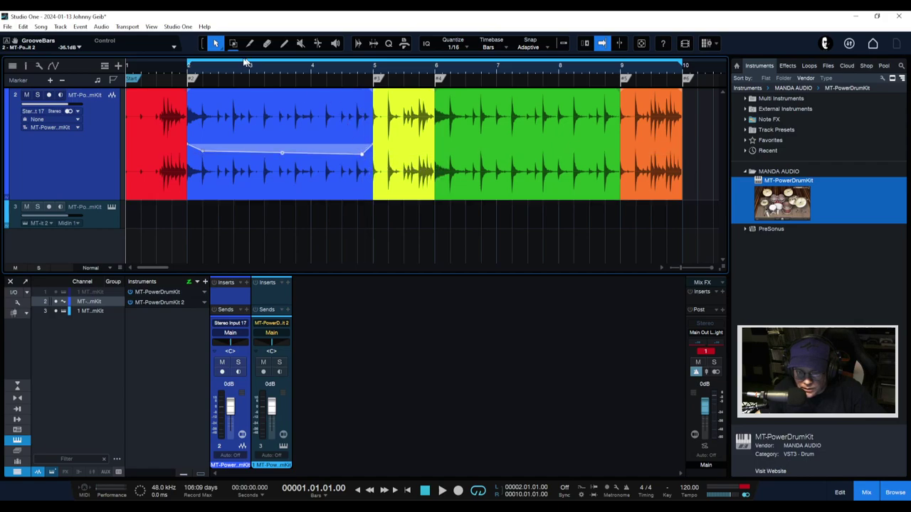
Lower the blue verse envelope's middle and add a node so it rises near bar 5, then play it
{"action": "scroll", "coordinate": [245, 68], "scroll_direction": "up", "scroll_amount": 4}
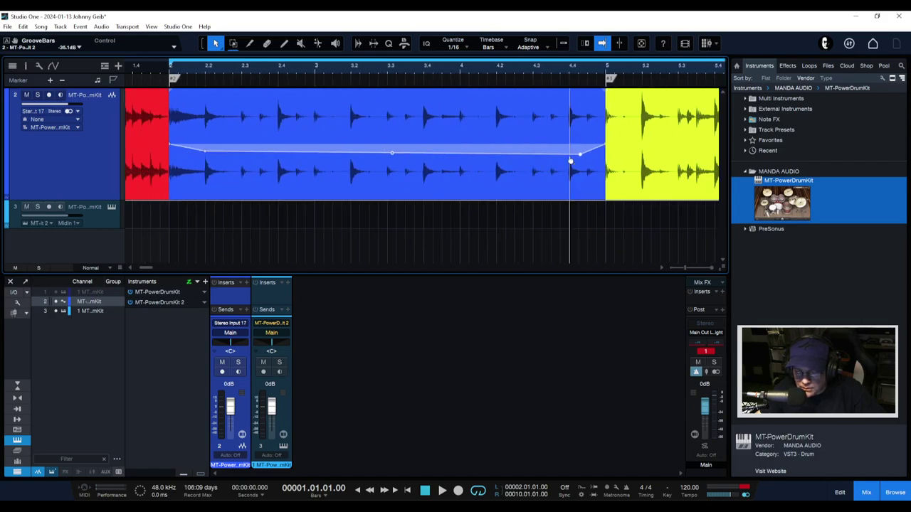
{"action": "left_click_drag", "start_coordinate": [580, 158], "coordinate": [586, 152]}
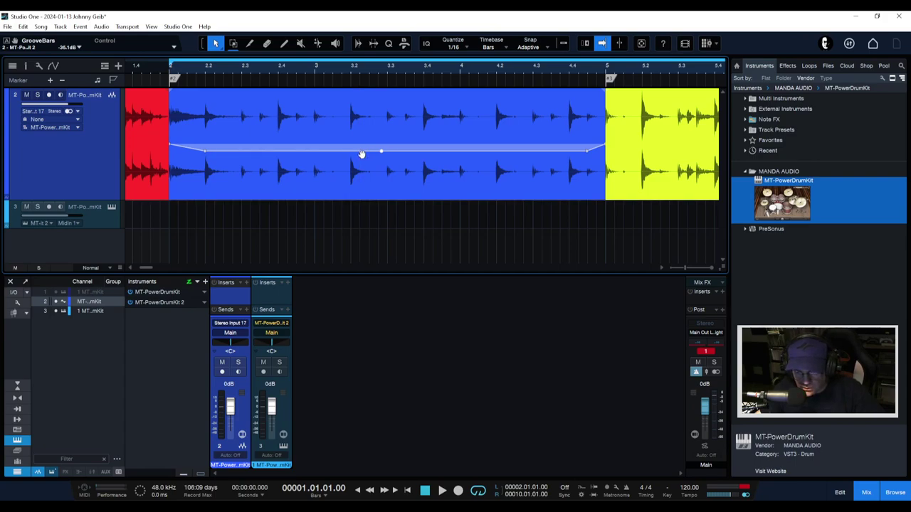
{"action": "left_click_drag", "start_coordinate": [363, 153], "coordinate": [363, 165]}
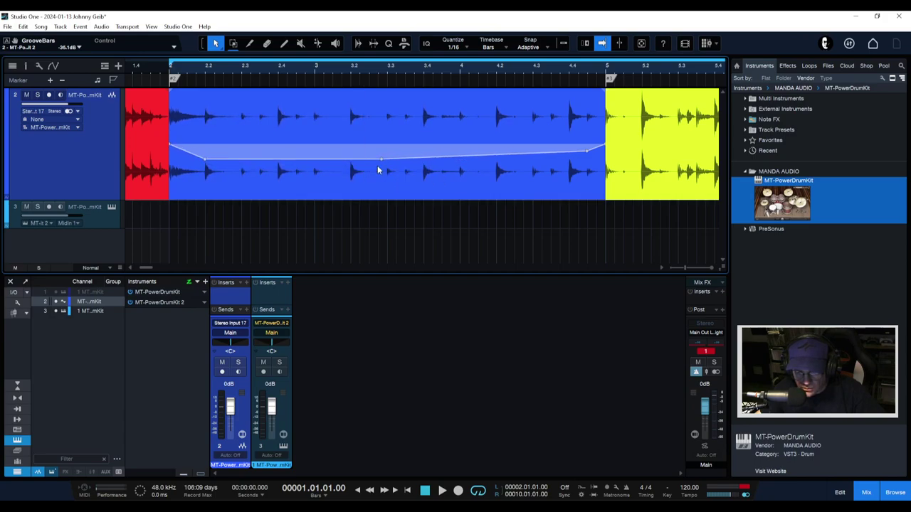
{"action": "left_click", "coordinate": [442, 160]}
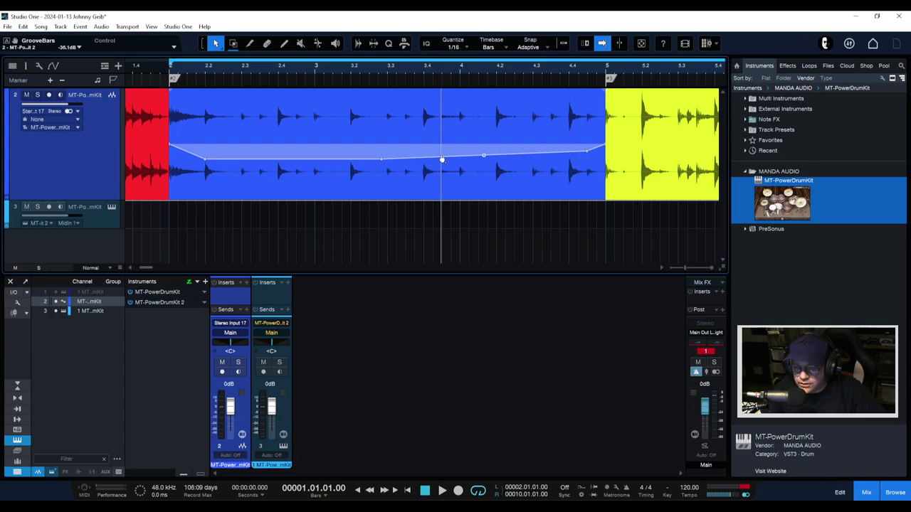
{"action": "left_click_drag", "start_coordinate": [442, 159], "coordinate": [441, 167]}
{"action": "left_click_drag", "start_coordinate": [382, 164], "coordinate": [382, 160]}
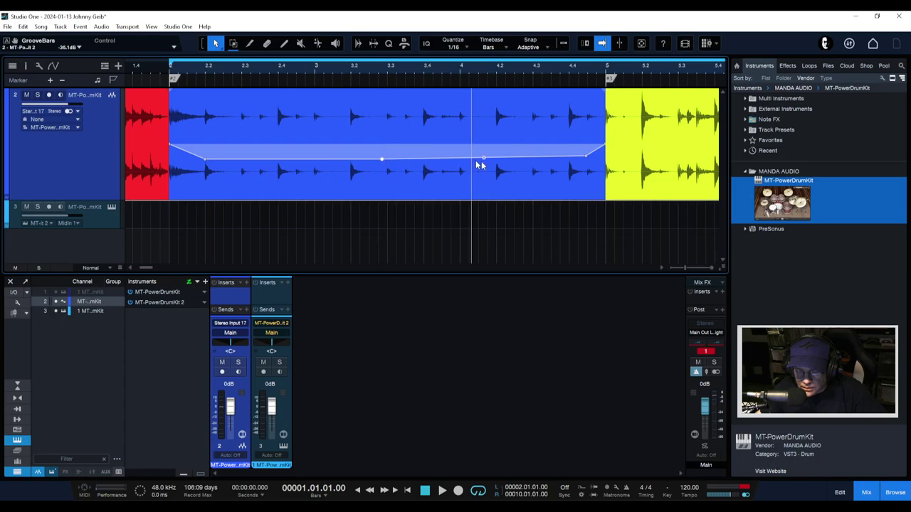
{"action": "left_click_drag", "start_coordinate": [585, 158], "coordinate": [585, 159]}
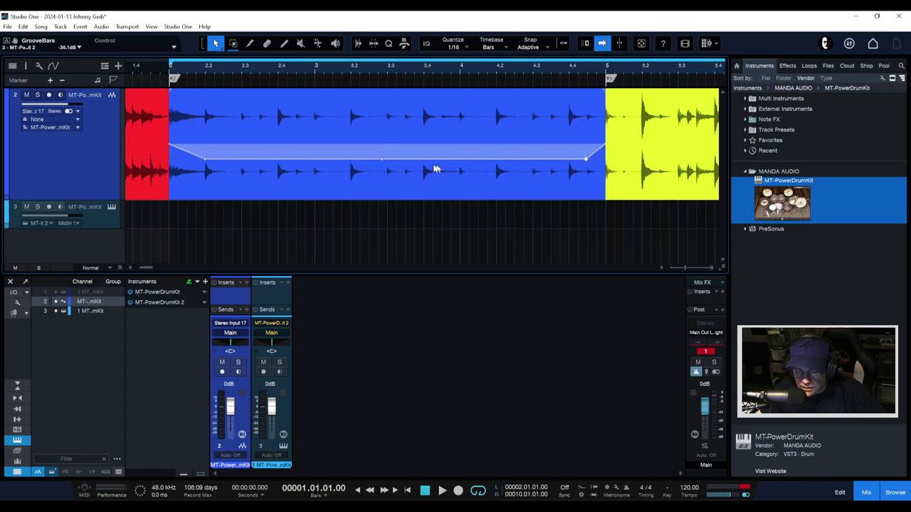
{"action": "left_click", "coordinate": [155, 77]}
{"action": "key", "text": "space"}
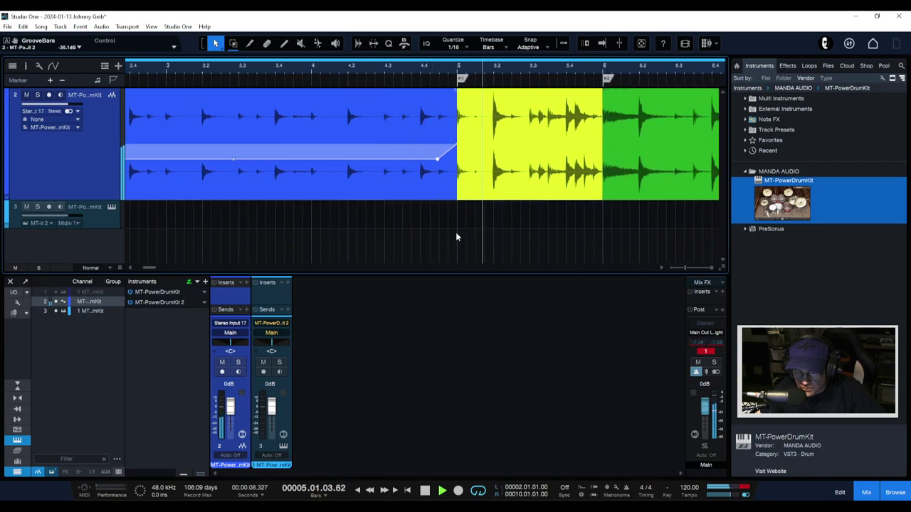
Stop playback, lower the verse event's end gain, and recolour the Fill 03 event yellow-green
{"action": "key", "text": "space"}
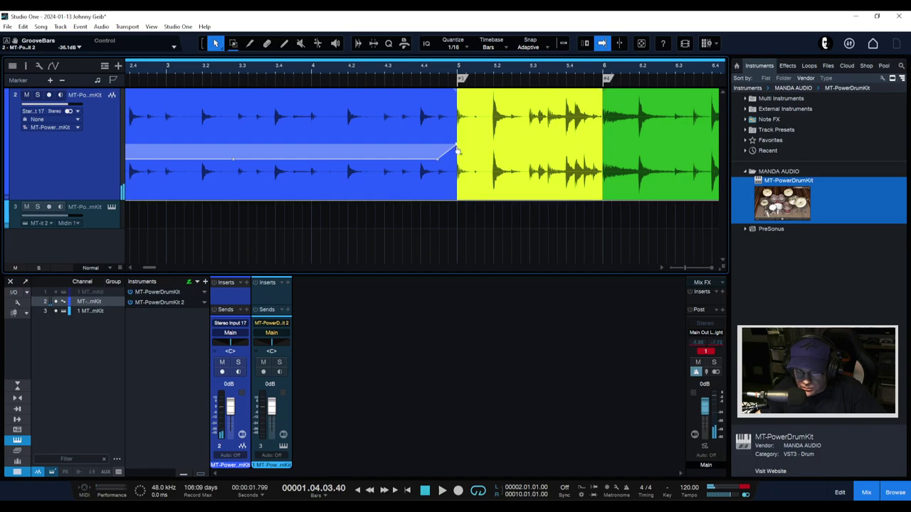
{"action": "mouse_move", "coordinate": [456, 149]}
{"action": "left_mouse_down"}
{"action": "mouse_move", "coordinate": [457, 161]}
{"action": "mouse_move", "coordinate": [456, 152]}
{"action": "left_mouse_up"}
{"action": "right_click", "coordinate": [534, 148]}
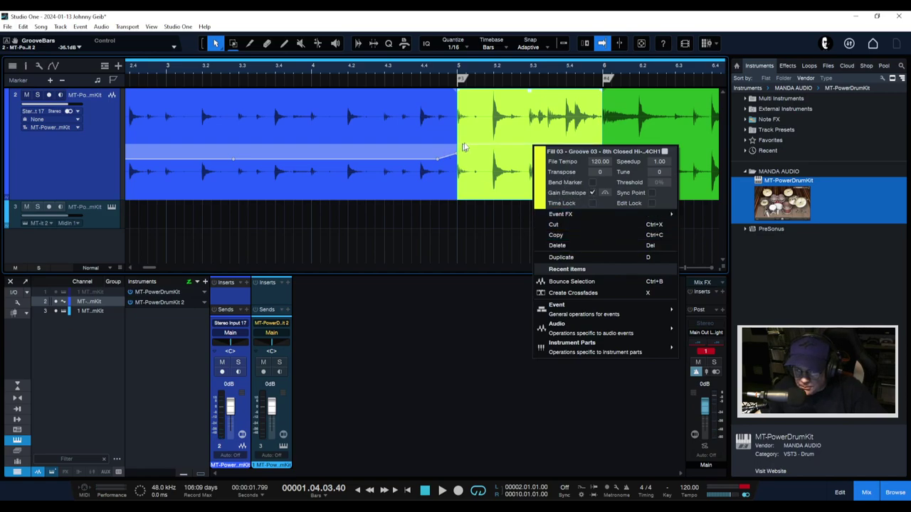
{"action": "left_click", "coordinate": [471, 213]}
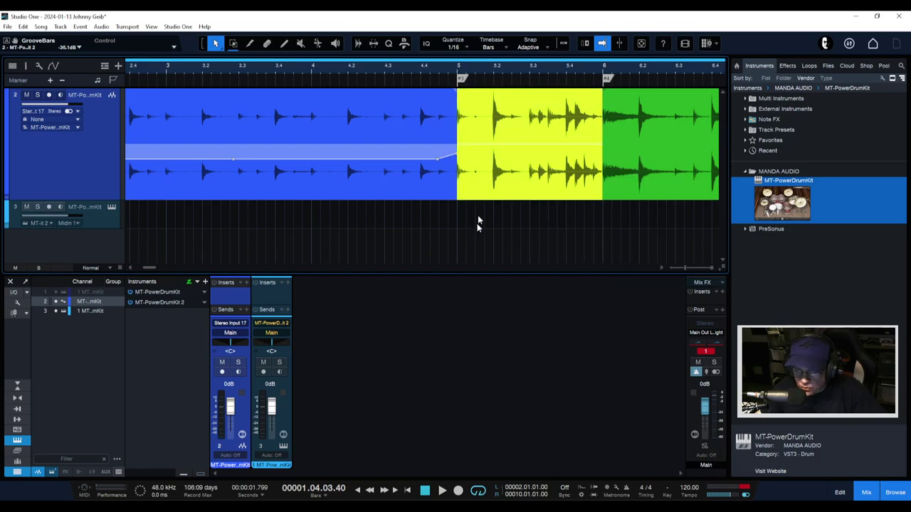
{"action": "right_click", "coordinate": [513, 157]}
{"action": "left_click", "coordinate": [516, 178]}
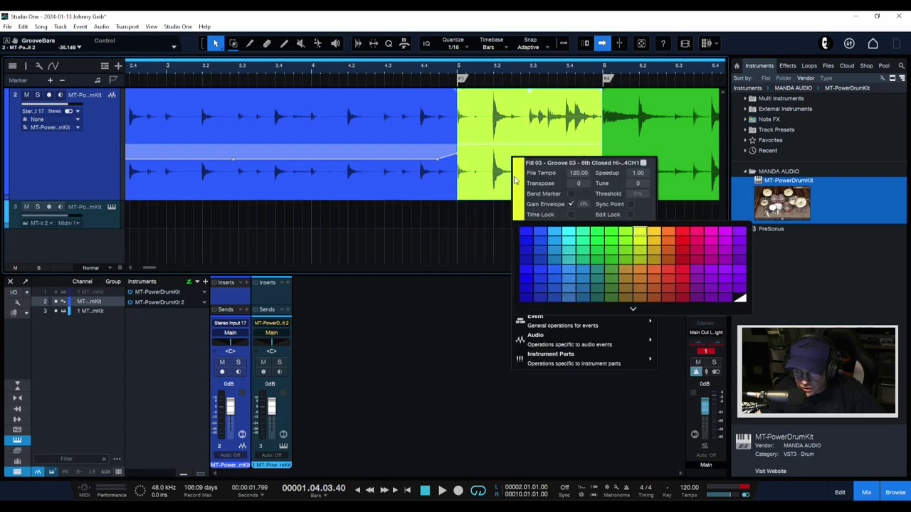
{"action": "left_click", "coordinate": [642, 266]}
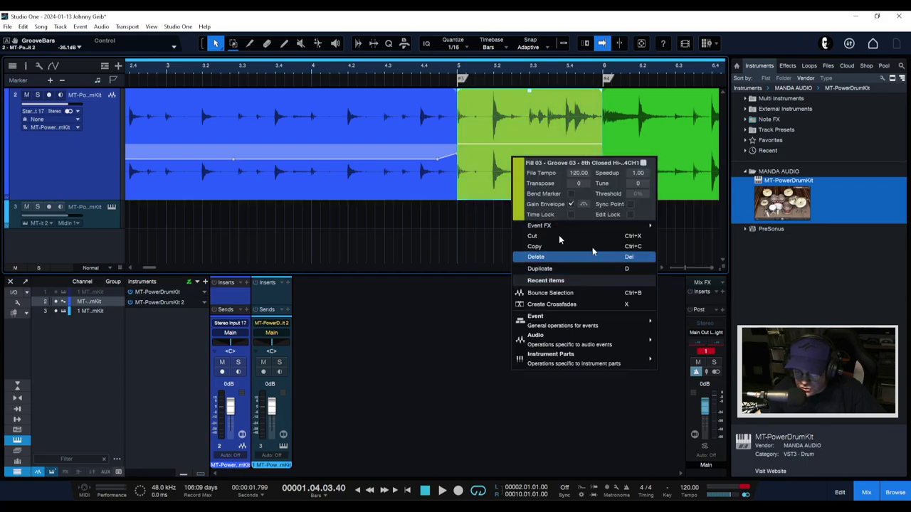
{"action": "left_click", "coordinate": [448, 233]}
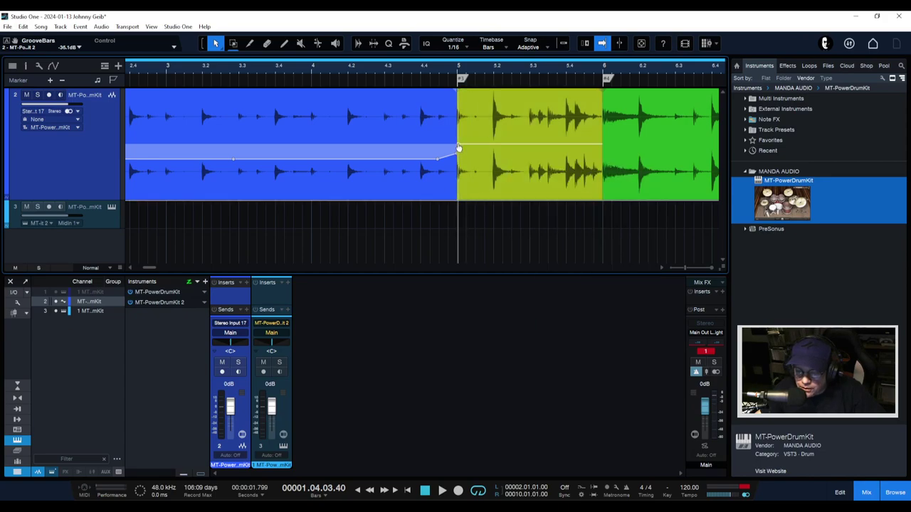
Drag the fill's start gain down to about -1.7 dB so it ramps up to bar 6
{"action": "mouse_move", "coordinate": [459, 148]}
{"action": "mouse_move", "coordinate": [459, 147]}
{"action": "left_mouse_down"}
{"action": "mouse_move", "coordinate": [459, 161]}
{"action": "mouse_move", "coordinate": [459, 152]}
{"action": "left_mouse_up"}
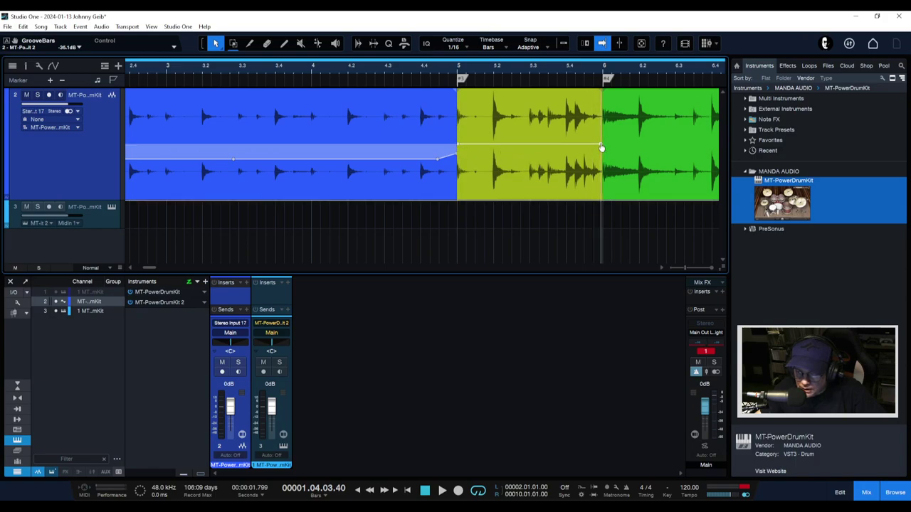
{"action": "left_click_drag", "start_coordinate": [459, 146], "coordinate": [459, 158]}
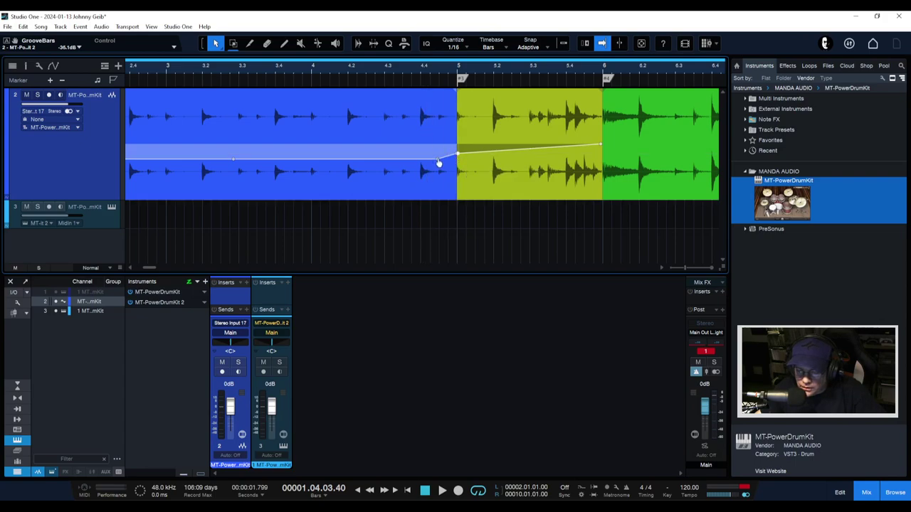
{"action": "left_click_drag", "start_coordinate": [439, 163], "coordinate": [439, 158]}
{"action": "left_click", "coordinate": [528, 148]}
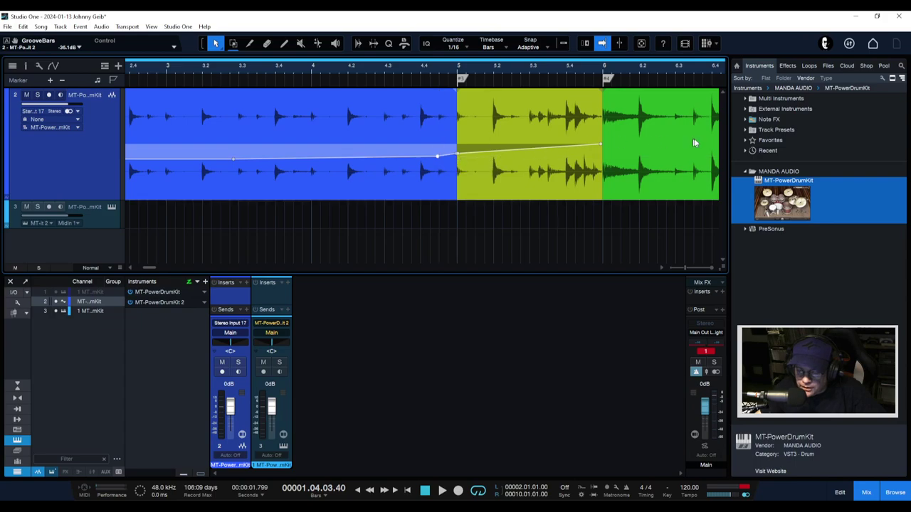
Add a midpoint to the fill's gain ramp while playing the verse-to-chorus transition, then zoom to bars 9–10
{"action": "scroll", "coordinate": [477, 69], "scroll_direction": "down", "scroll_amount": 2}
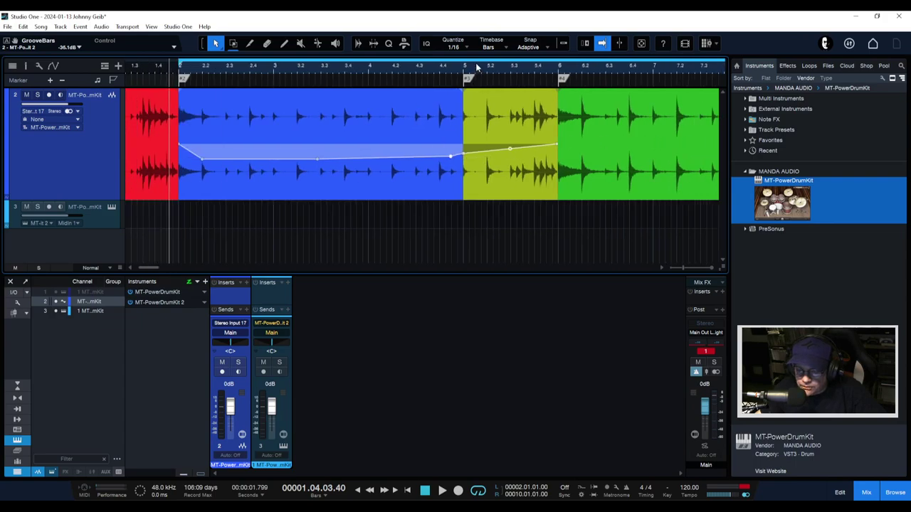
{"action": "key", "text": "space"}
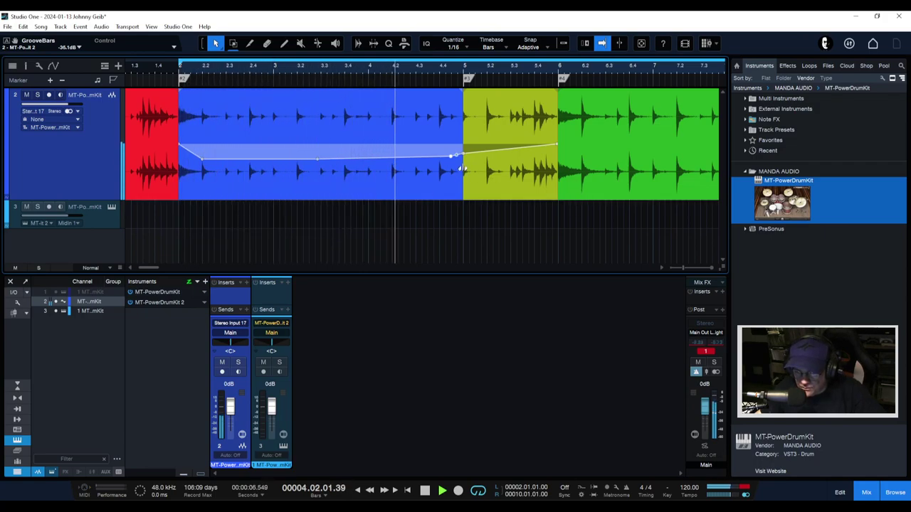
{"action": "left_click", "coordinate": [509, 149]}
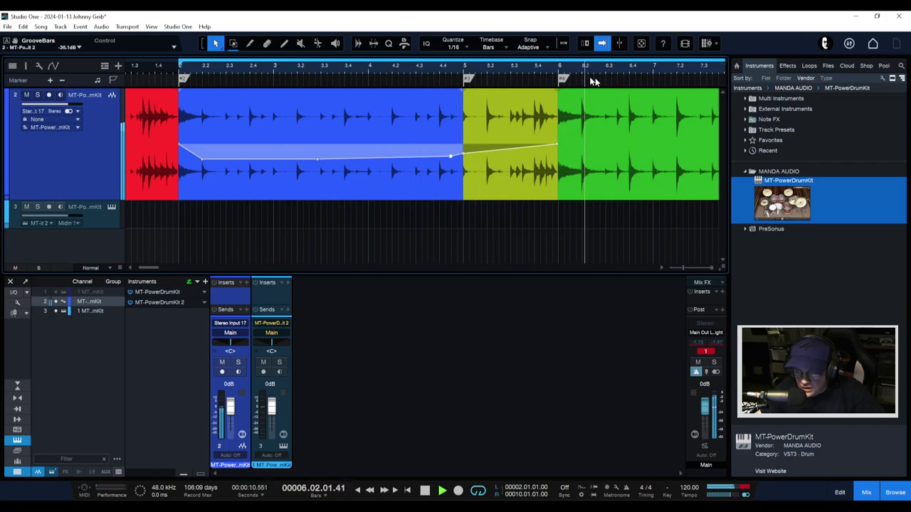
{"action": "key", "text": "w"}
{"action": "key", "text": "space"}
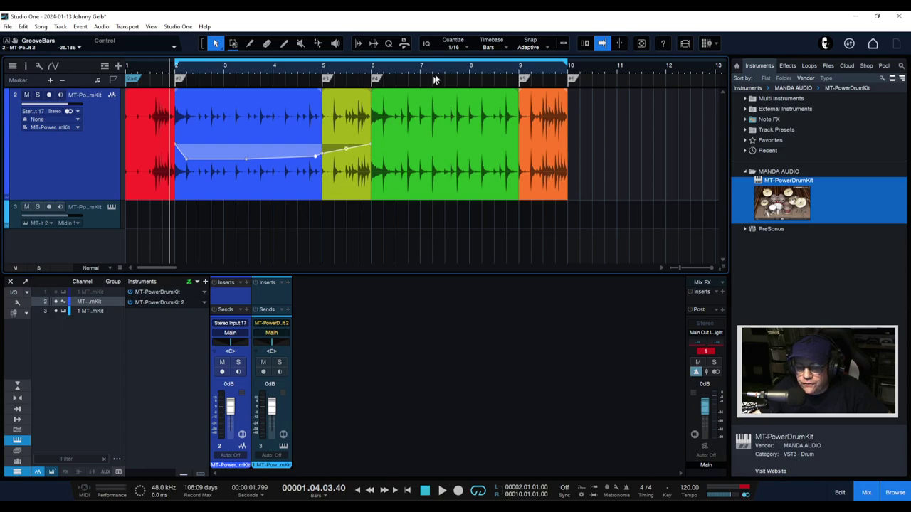
{"action": "left_click", "coordinate": [348, 150]}
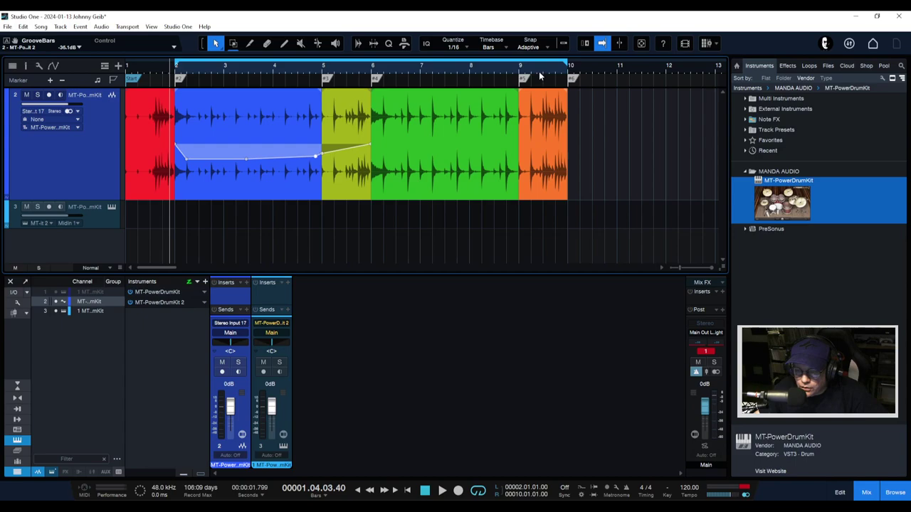
{"action": "left_click_drag", "start_coordinate": [539, 71], "coordinate": [505, 144]}
Slope the orange Fill 12 event's gain envelope down to about -4.3 dB at its end
{"action": "right_click", "coordinate": [506, 145]}
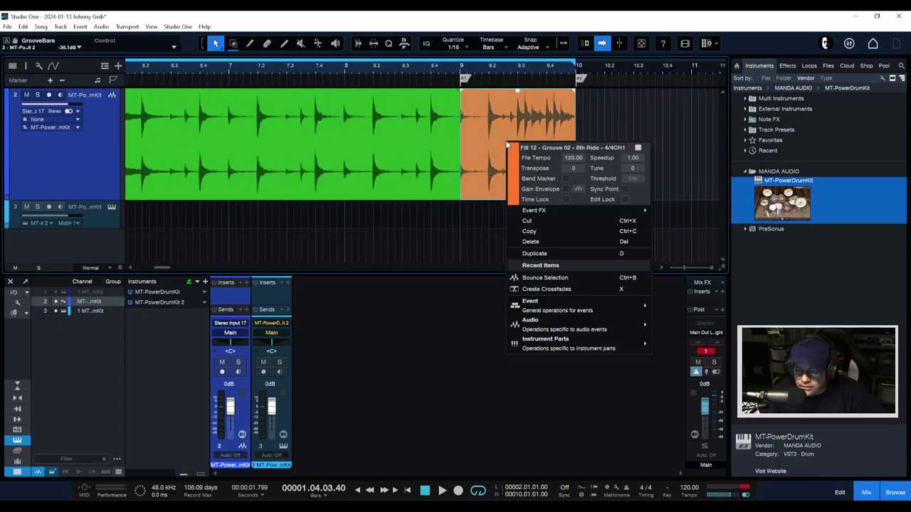
{"action": "mouse_move", "coordinate": [538, 215]}
{"action": "left_click", "coordinate": [487, 163]}
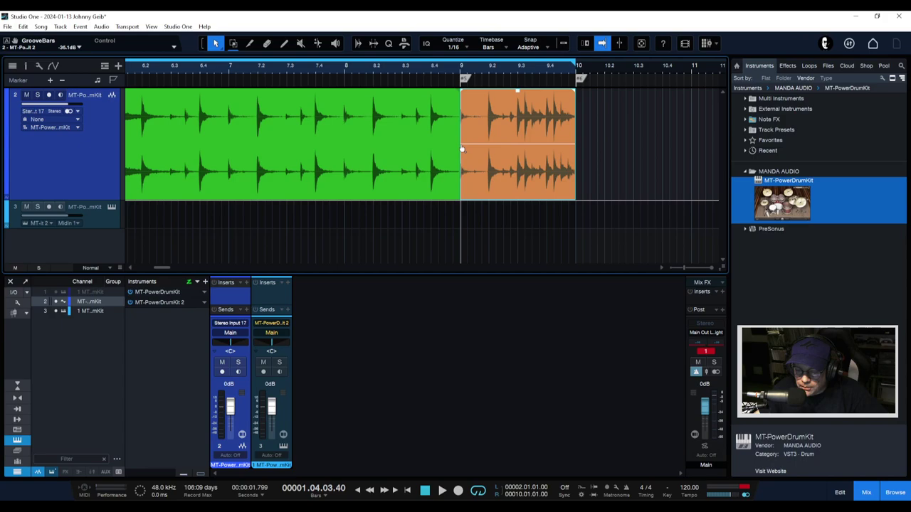
{"action": "left_click", "coordinate": [462, 149]}
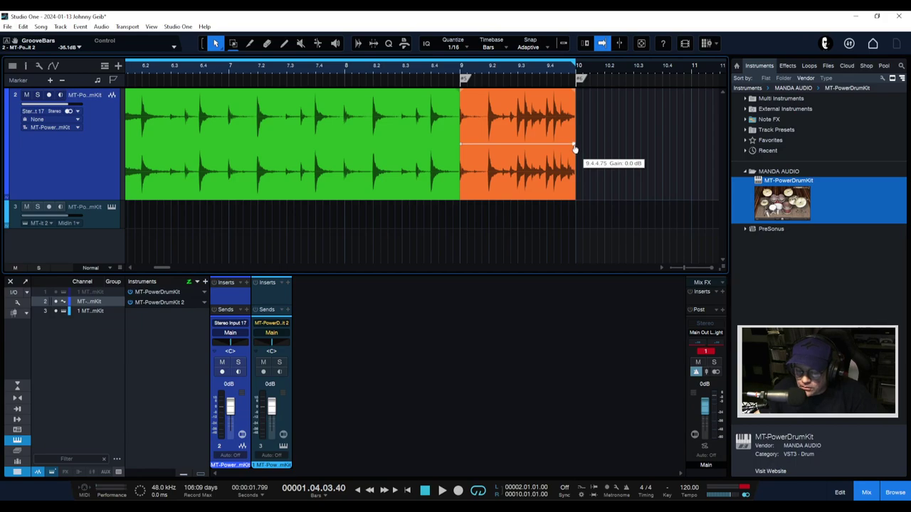
{"action": "left_click_drag", "start_coordinate": [575, 149], "coordinate": [575, 158]}
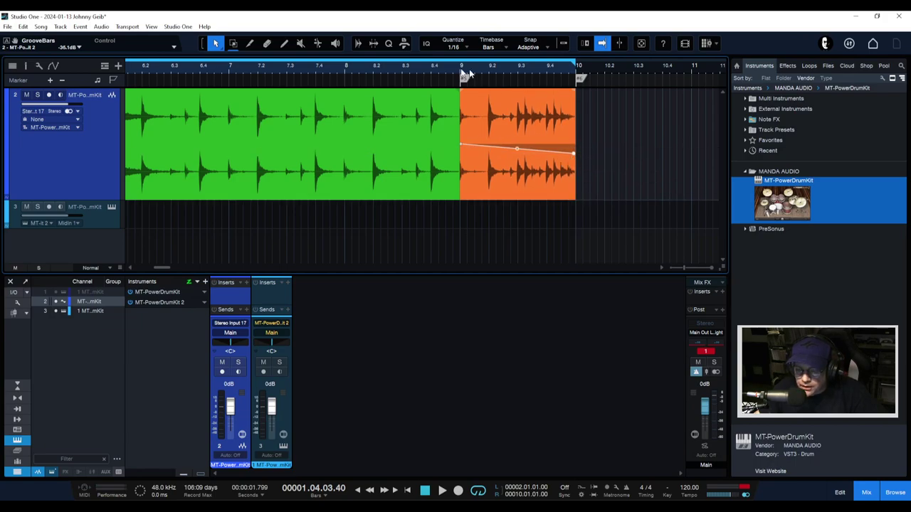
Fit the whole arrangement in view, make the drum track taller, and play from bar 7
{"action": "scroll", "coordinate": [375, 64], "scroll_direction": "left", "scroll_amount": 5}
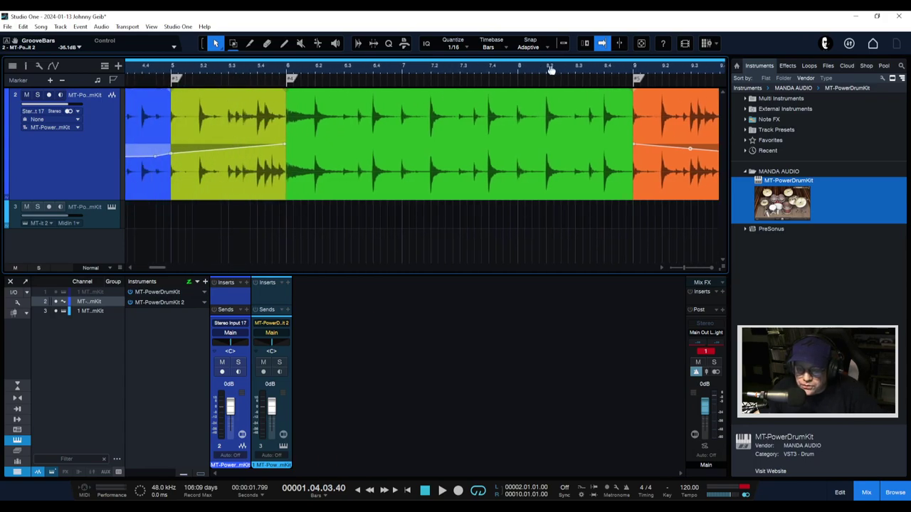
{"action": "left_click", "coordinate": [640, 44]}
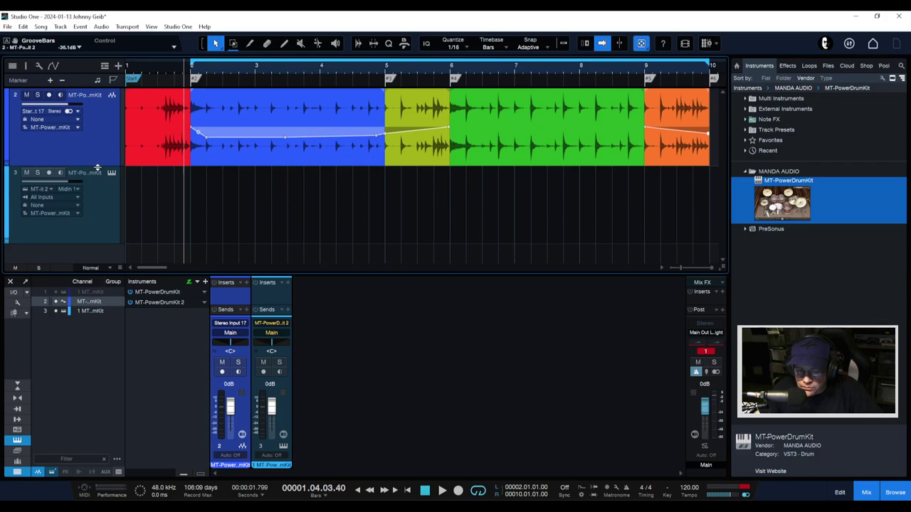
{"action": "left_click_drag", "start_coordinate": [97, 167], "coordinate": [97, 201]}
{"action": "left_click", "coordinate": [539, 65]}
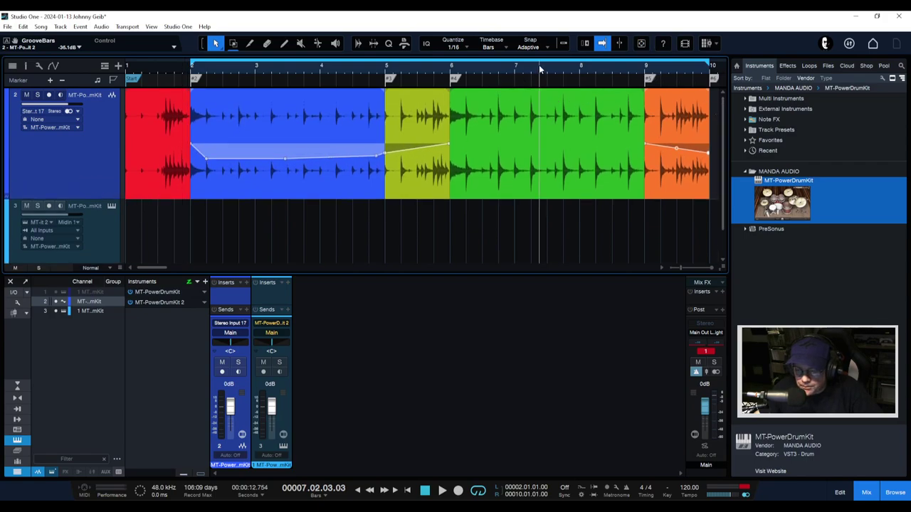
{"action": "key", "text": "space"}
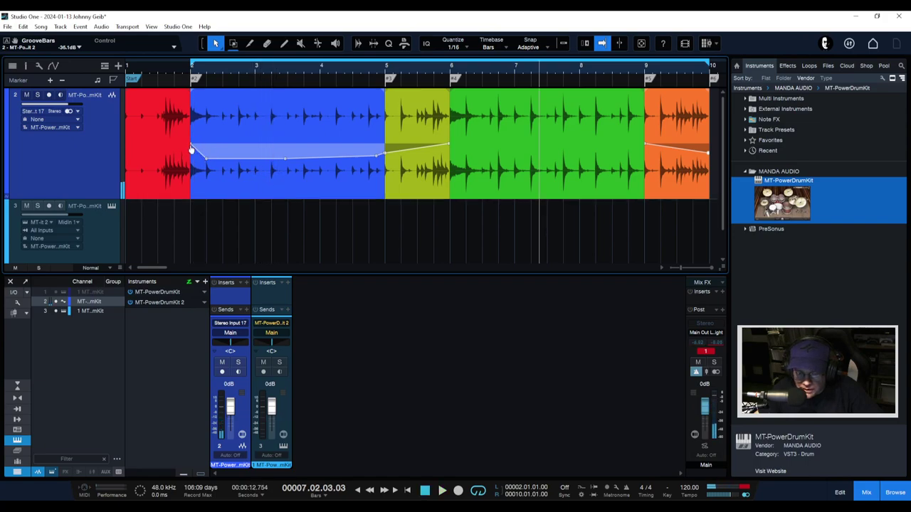
Lower the verse envelope's first point slightly, replay, and open track 3's MT PowerDrumKit 2 window
{"action": "left_click_drag", "start_coordinate": [191, 148], "coordinate": [191, 152]}
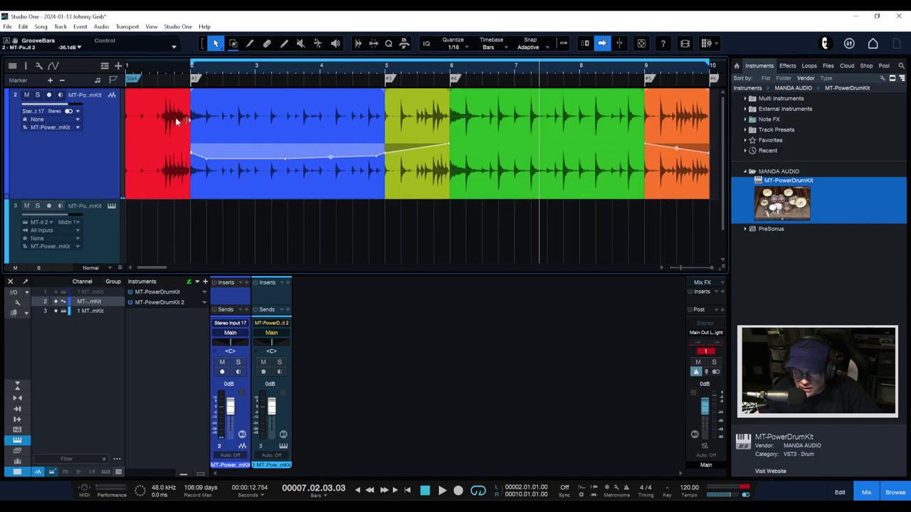
{"action": "key", "text": "space"}
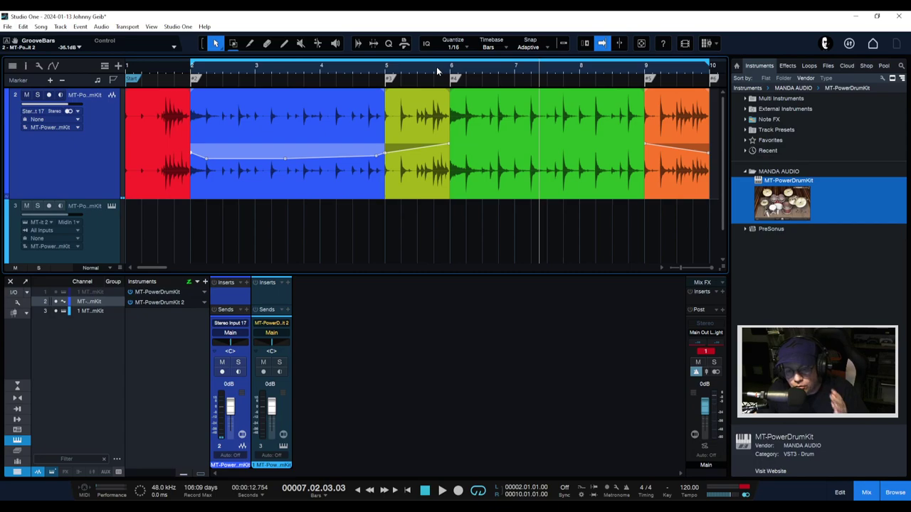
{"action": "left_click", "coordinate": [113, 207]}
{"action": "left_click_drag", "start_coordinate": [491, 160], "coordinate": [491, 134]}
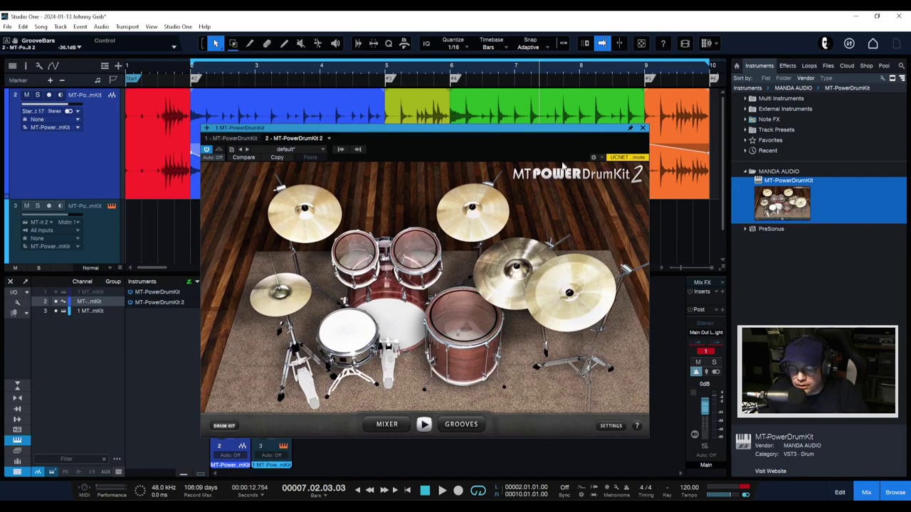
View the MT PowerDrumKit 2 internal MIXER page, then close the plugin window
{"action": "left_click", "coordinate": [385, 427]}
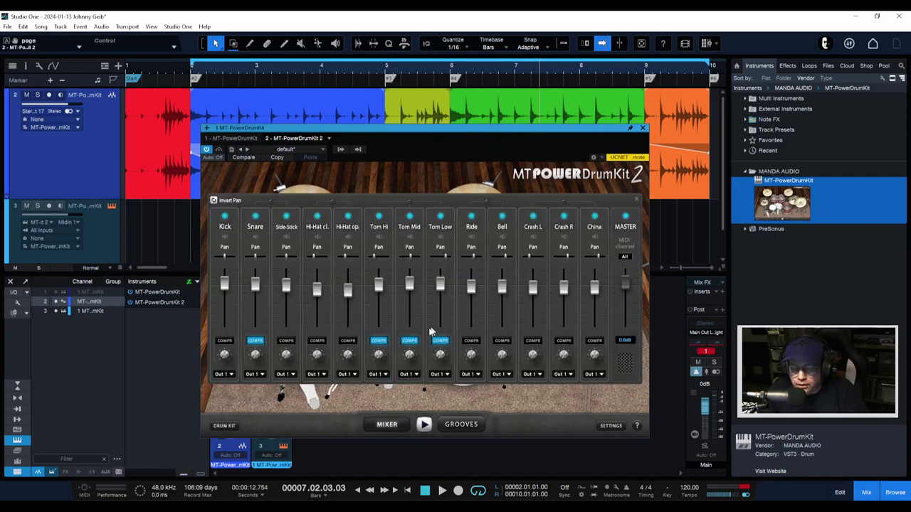
{"action": "left_click", "coordinate": [643, 129]}
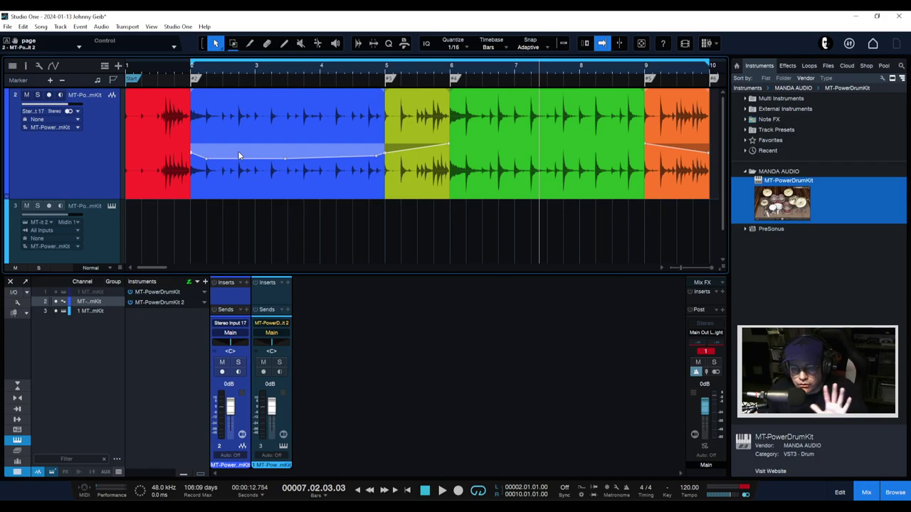
Add a node to the verse gain envelope, then try lowering the chorus event's gain and undo it
{"action": "left_click", "coordinate": [331, 157]}
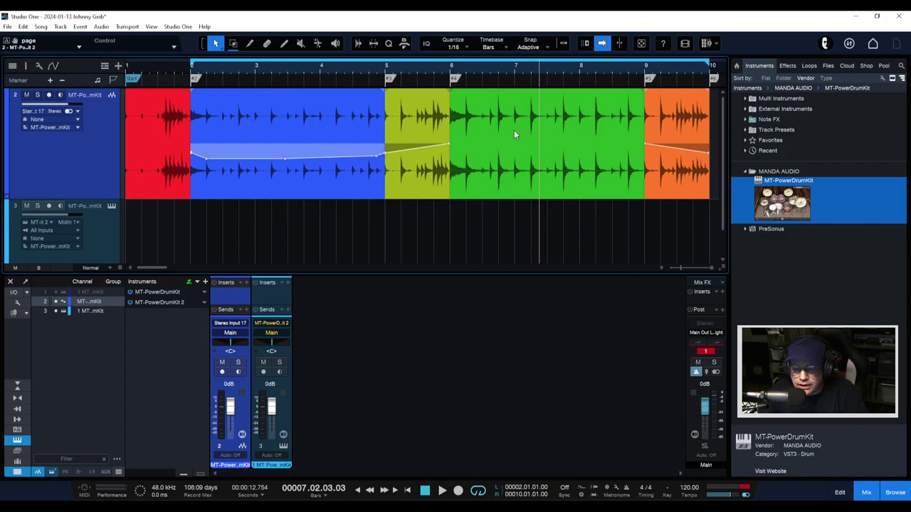
{"action": "left_click", "coordinate": [514, 129]}
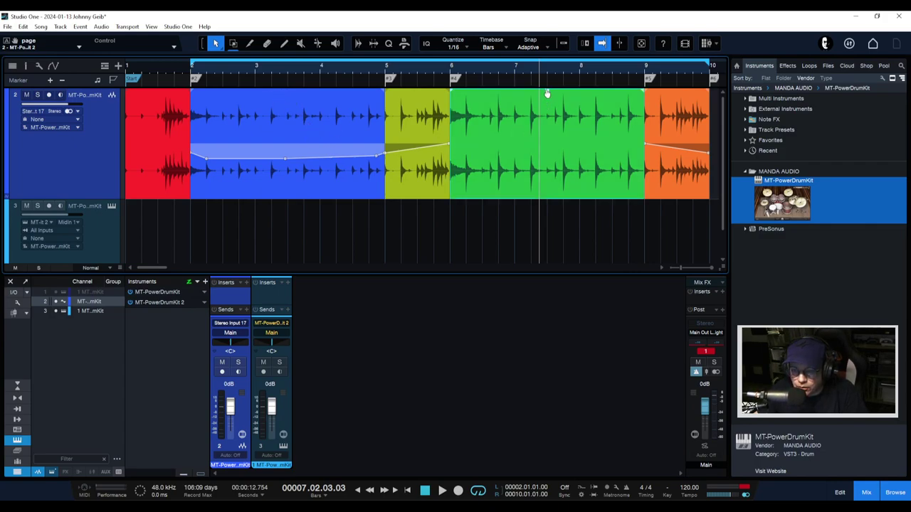
{"action": "left_click_drag", "start_coordinate": [545, 92], "coordinate": [547, 116]}
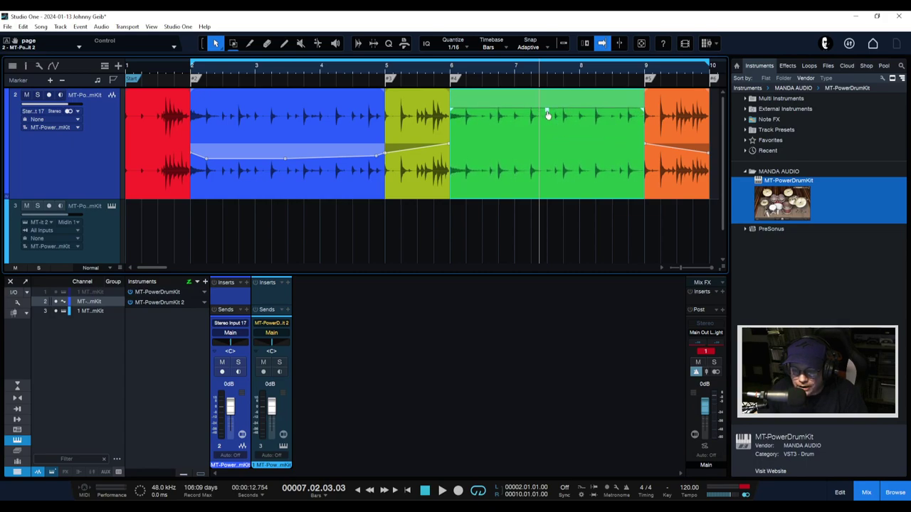
{"action": "key", "text": "ctrl+z"}
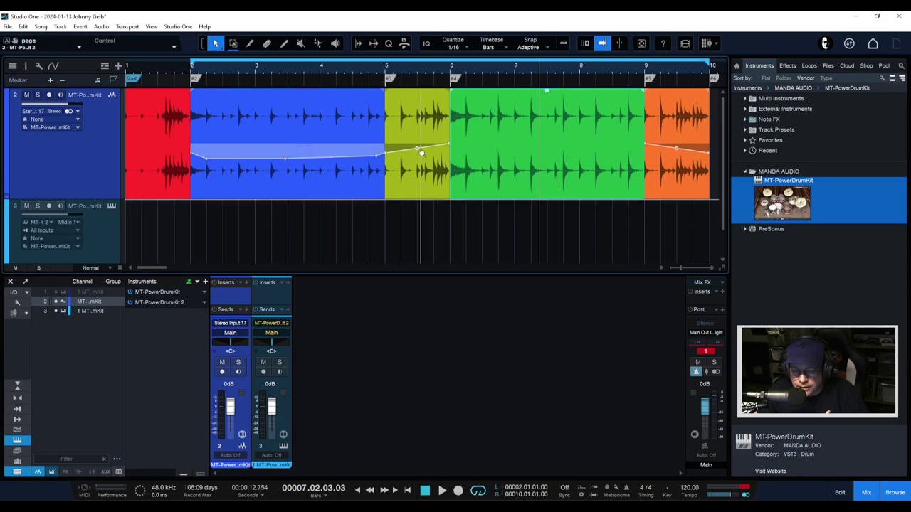
Reshape the verse envelope points, and lower the chorus gain about 0.5 dB and the verse volume slightly
{"action": "mouse_move", "coordinate": [285, 163]}
{"action": "left_click_drag", "start_coordinate": [285, 163], "coordinate": [287, 158]}
{"action": "left_click", "coordinate": [332, 157]}
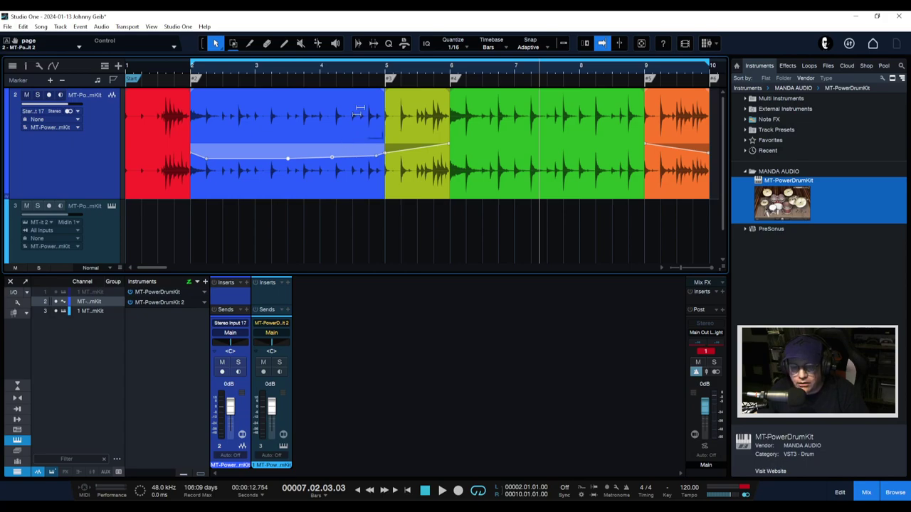
{"action": "mouse_move", "coordinate": [384, 95]}
{"action": "left_mouse_down"}
{"action": "mouse_move", "coordinate": [320, 95]}
{"action": "mouse_move", "coordinate": [386, 95]}
{"action": "left_mouse_up"}
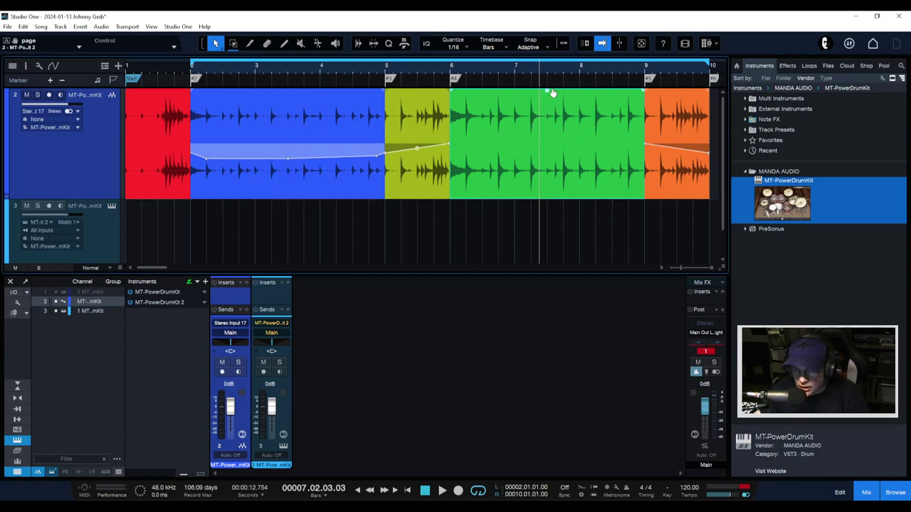
{"action": "mouse_move", "coordinate": [546, 91]}
{"action": "left_mouse_down"}
{"action": "mouse_move", "coordinate": [548, 115]}
{"action": "mouse_move", "coordinate": [549, 92]}
{"action": "mouse_move", "coordinate": [548, 101]}
{"action": "left_mouse_up"}
{"action": "mouse_move", "coordinate": [288, 94]}
{"action": "left_mouse_down"}
{"action": "mouse_move", "coordinate": [288, 118]}
{"action": "mouse_move", "coordinate": [287, 90]}
{"action": "left_mouse_up"}
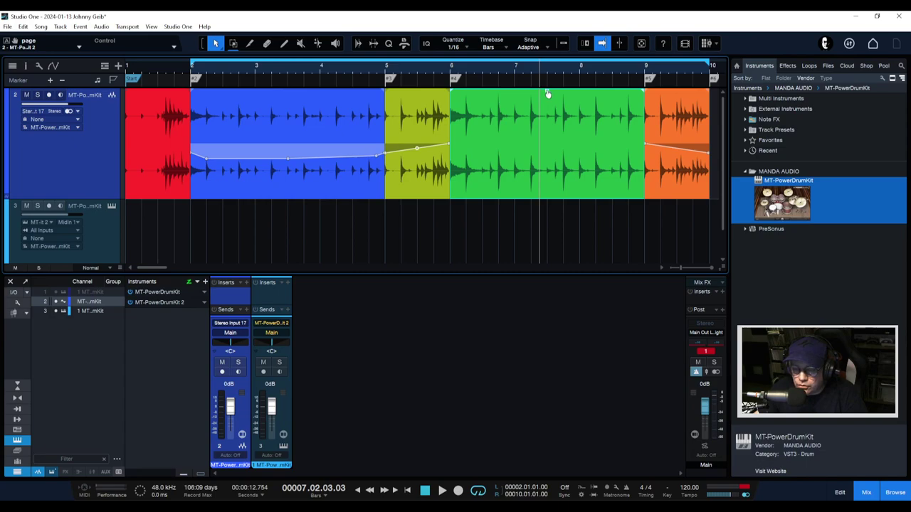
Pull the verse event's volume down about 5 dB and add two more nodes to its gain envelope
{"action": "mouse_move", "coordinate": [283, 91]}
{"action": "left_mouse_down"}
{"action": "mouse_move", "coordinate": [280, 109]}
{"action": "mouse_move", "coordinate": [283, 92]}
{"action": "left_mouse_up"}
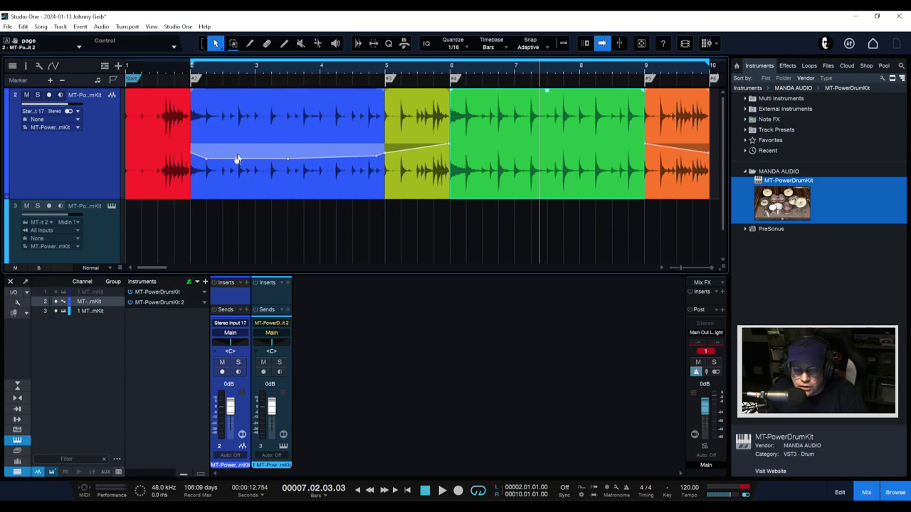
{"action": "left_click", "coordinate": [332, 156]}
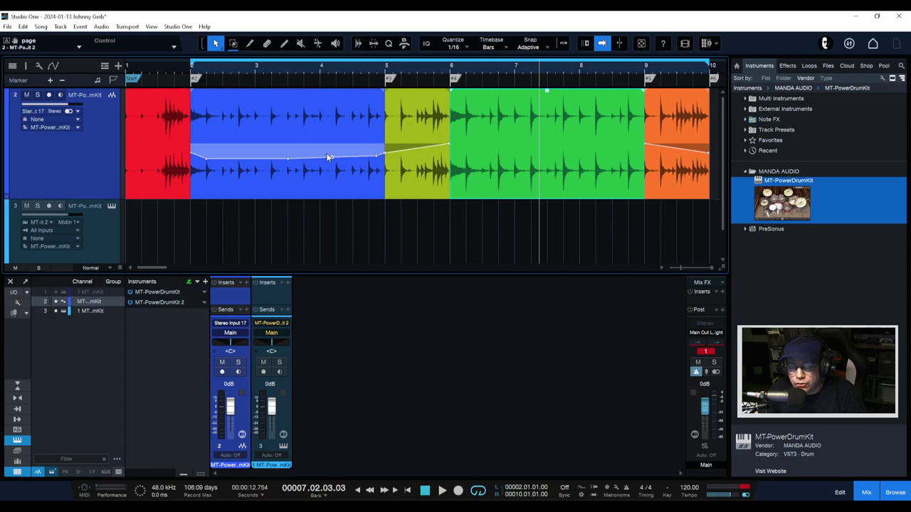
{"action": "left_click", "coordinate": [329, 156]}
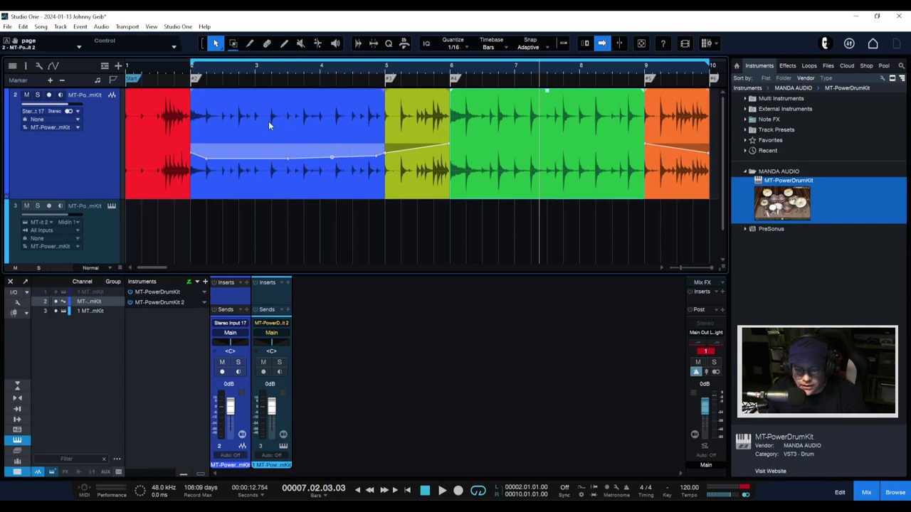
Add a node to the fill's gain ramp, then drop the chorus to -14.8 dB and restore full volume
{"action": "left_click", "coordinate": [417, 148]}
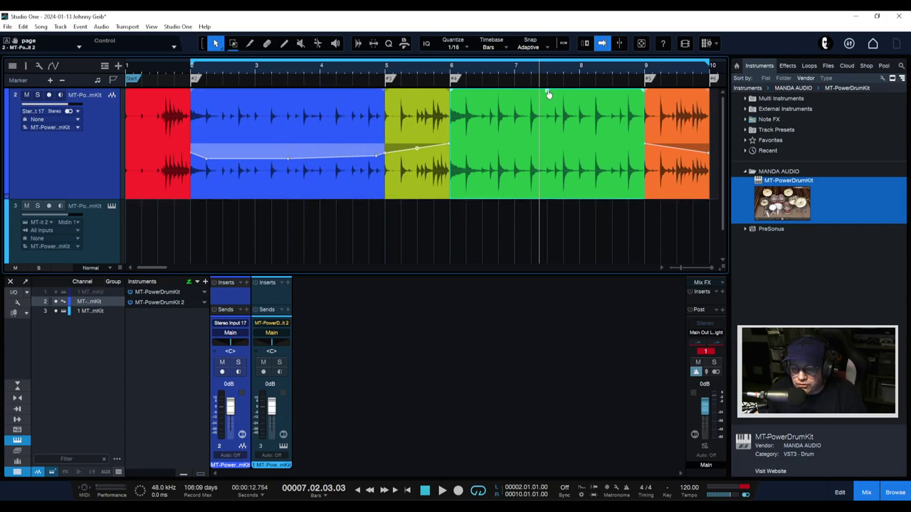
{"action": "left_click_drag", "start_coordinate": [546, 91], "coordinate": [546, 134]}
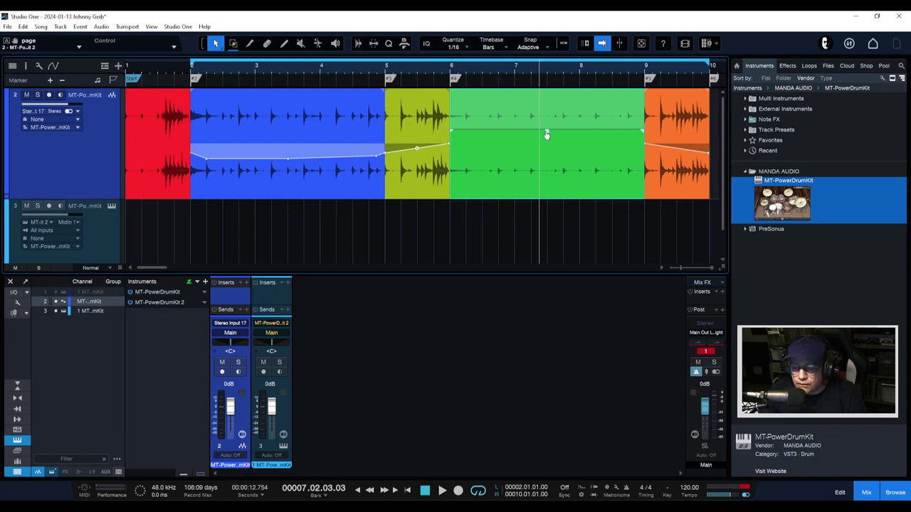
{"action": "left_click_drag", "start_coordinate": [548, 134], "coordinate": [547, 94]}
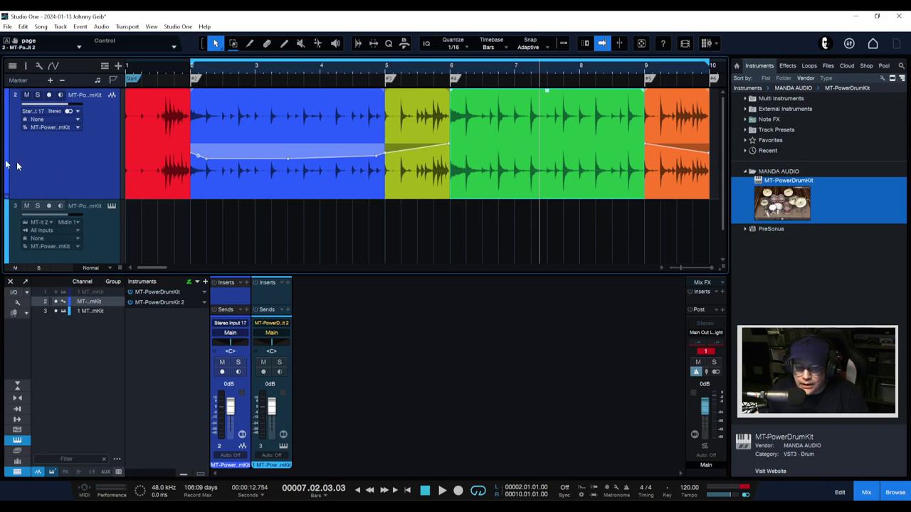
Unhide the MT-PowerDrumKit MIDI track from the track list and select track 1
{"action": "left_click", "coordinate": [14, 67]}
{"action": "left_click", "coordinate": [35, 92]}
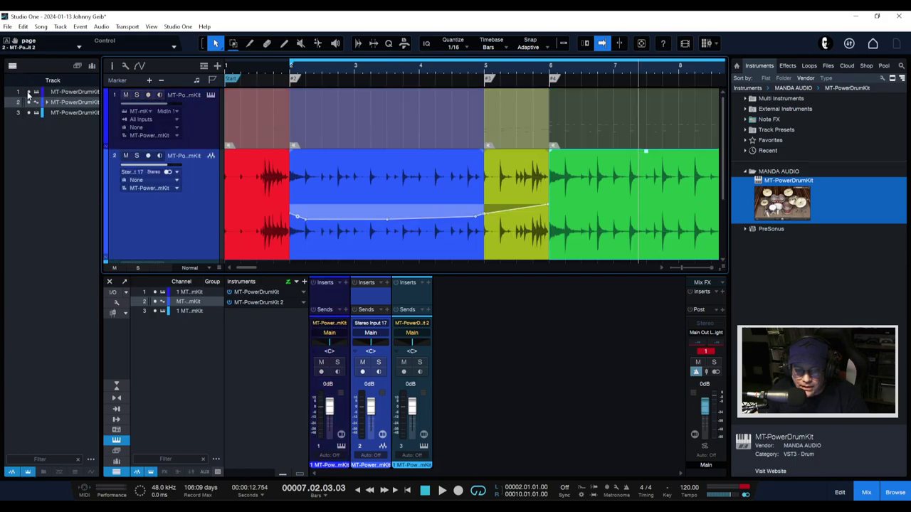
{"action": "left_click", "coordinate": [355, 119]}
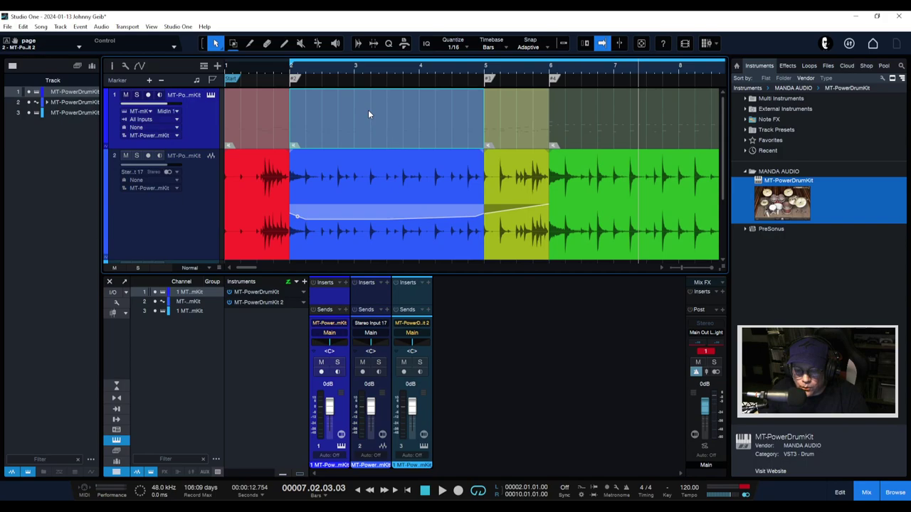
Unmute track 1's red and blue parts with the Mute tool, then return to the Arrow tool
{"action": "left_click", "coordinate": [301, 44]}
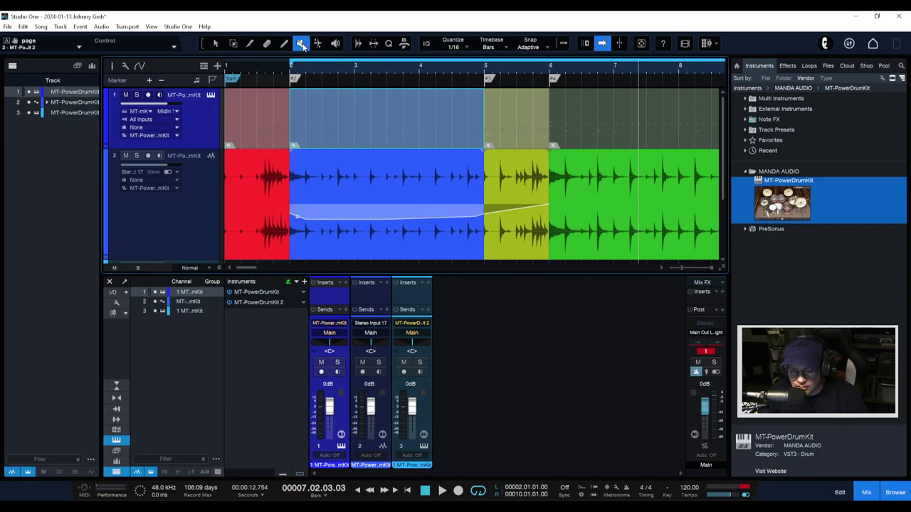
{"action": "left_click", "coordinate": [263, 109]}
{"action": "left_click", "coordinate": [348, 117]}
{"action": "right_click", "coordinate": [382, 115]}
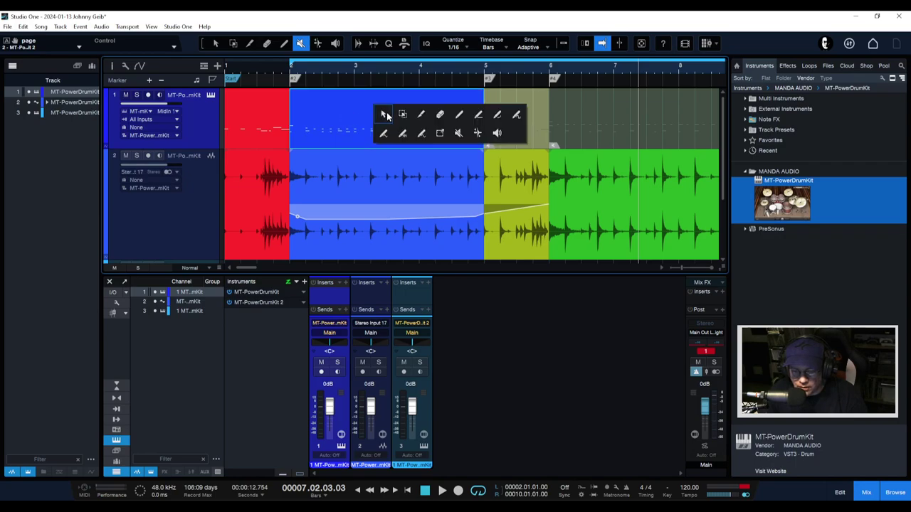
{"action": "left_click", "coordinate": [385, 115]}
{"action": "right_click", "coordinate": [370, 110]}
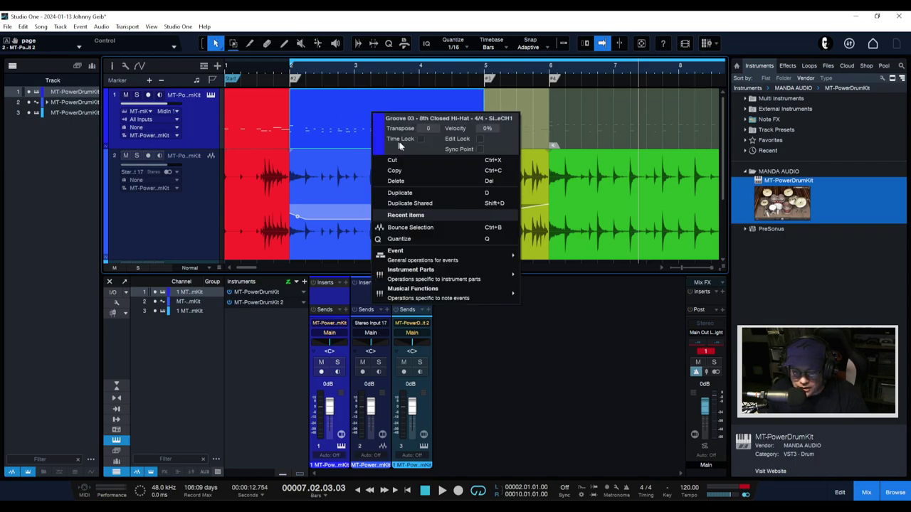
{"action": "left_click", "coordinate": [329, 112]}
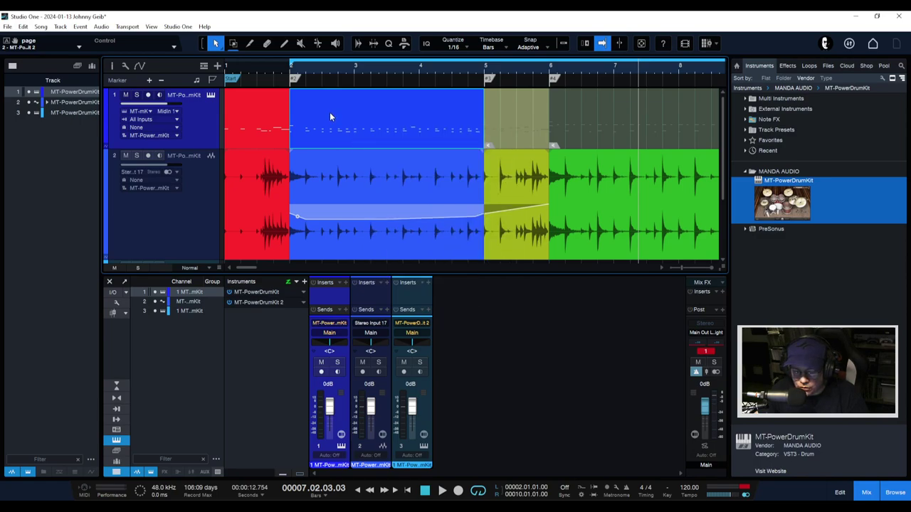
Open the blue Groove 03 hi-hat part on track 1 in the note editor
{"action": "double_click", "coordinate": [329, 112]}
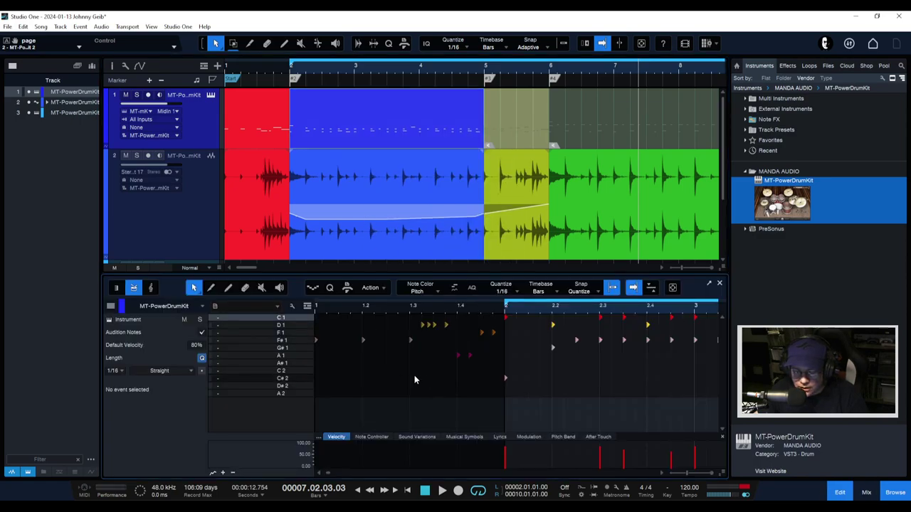